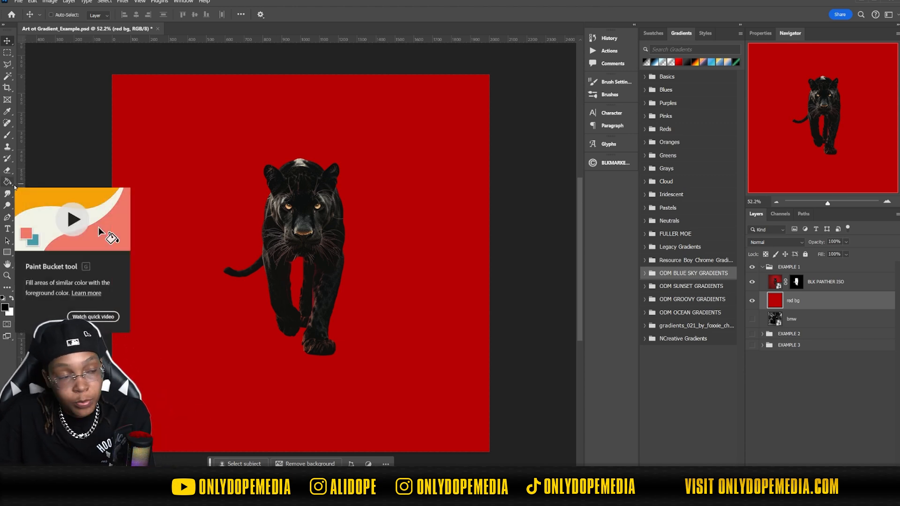
- Switch from the Paint Bucket to the Gradient tool, with its mode set to Gradient rather than Classic gradient
click(13, 185)
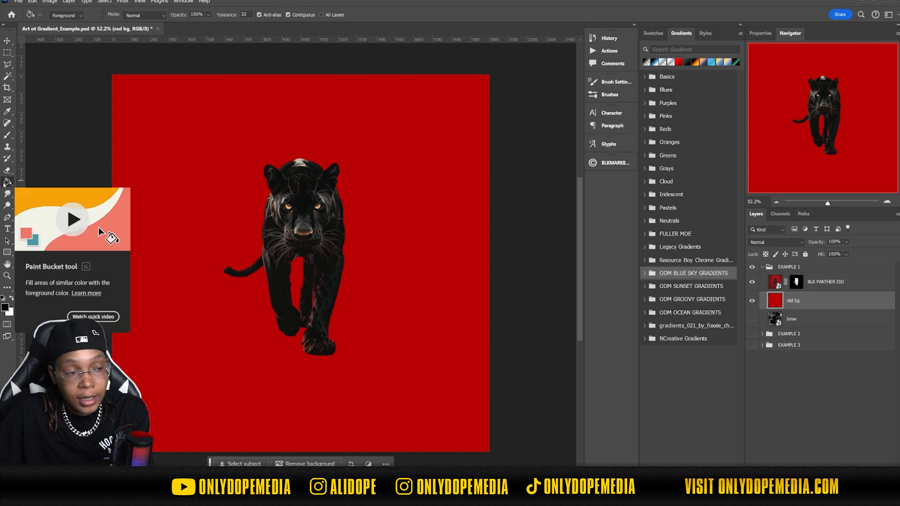
right_click(7, 183)
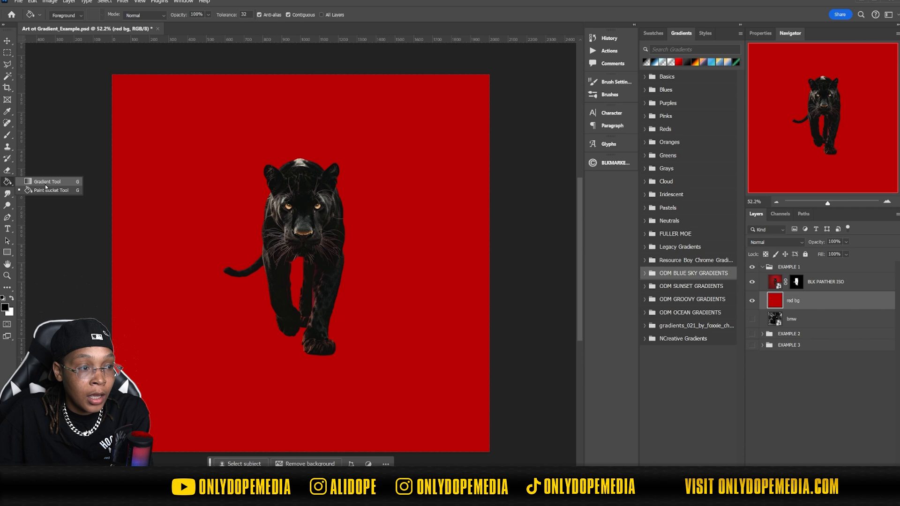
click(45, 182)
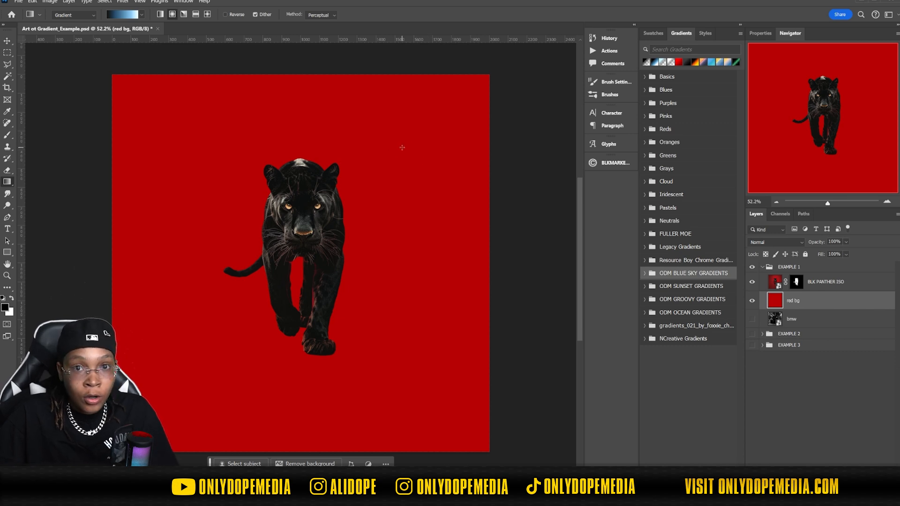
click(83, 16)
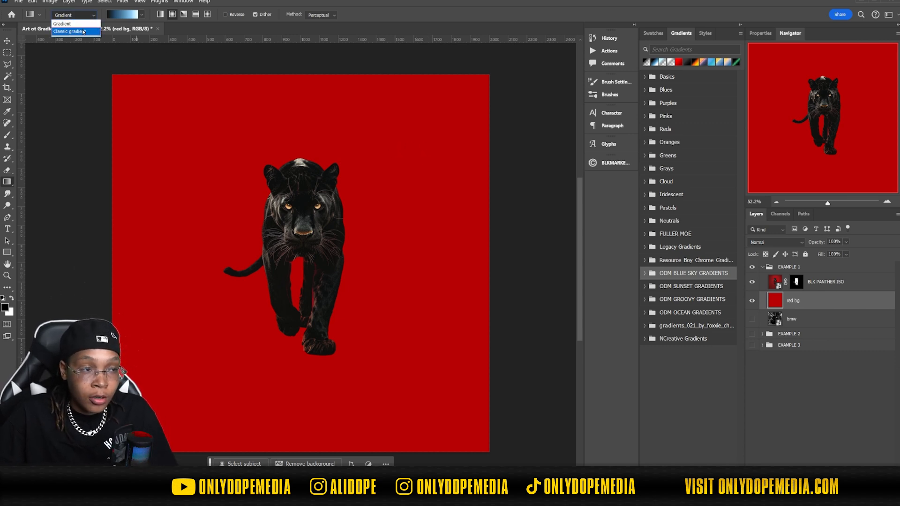
click(87, 24)
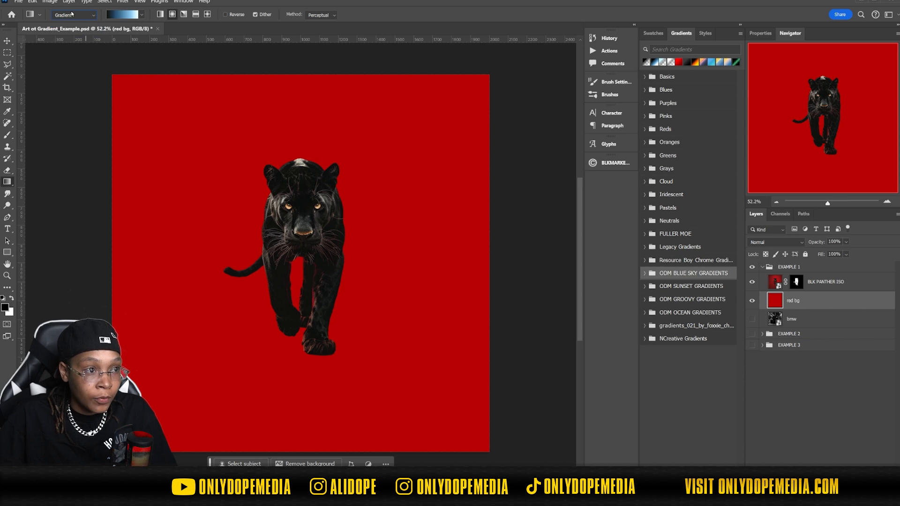
click(127, 16)
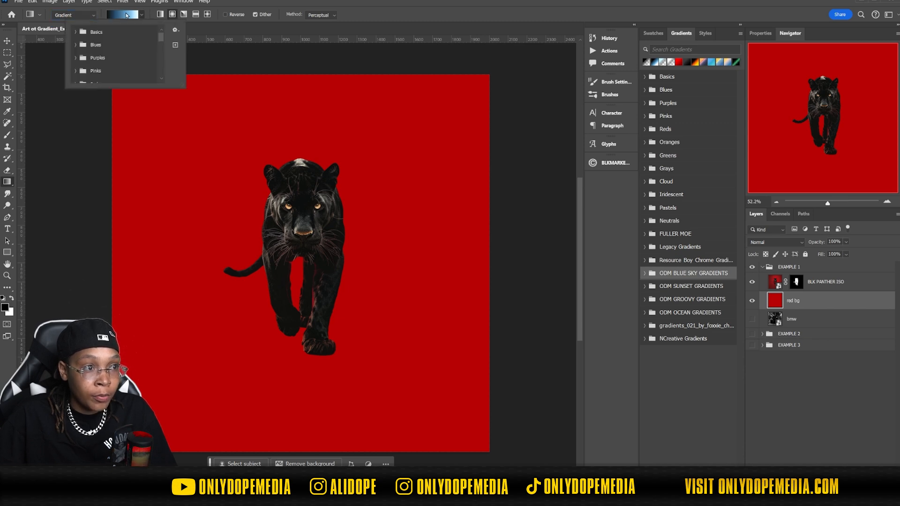
scroll(134, 44, down, 10)
scroll(141, 49, up, 10)
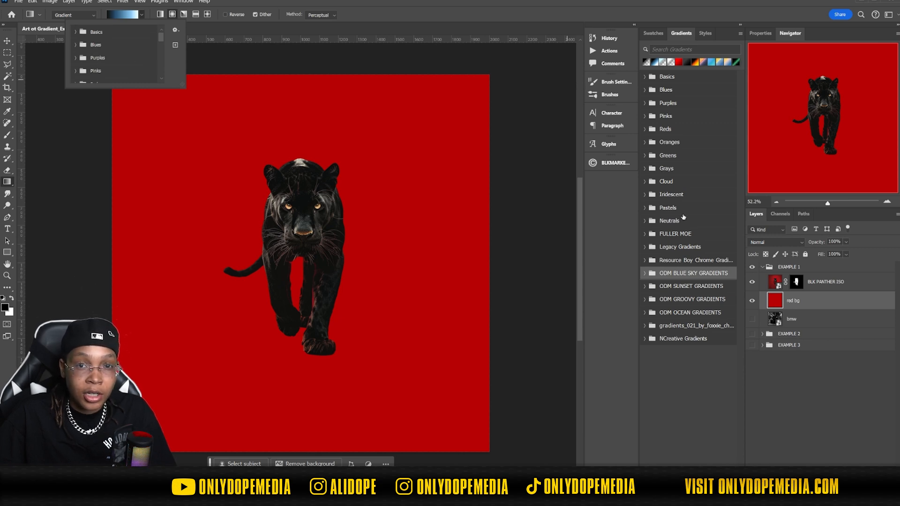
click(140, 16)
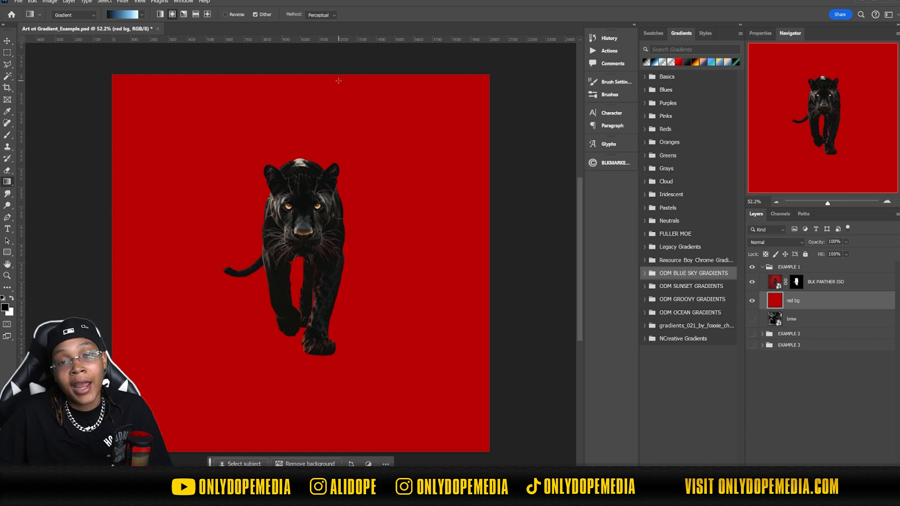
- Enlarge the gradient preset list and choose the dark red-to-black GROOVY 15 preset from the ODM GROOVY GRADIENTS folder
click(122, 19)
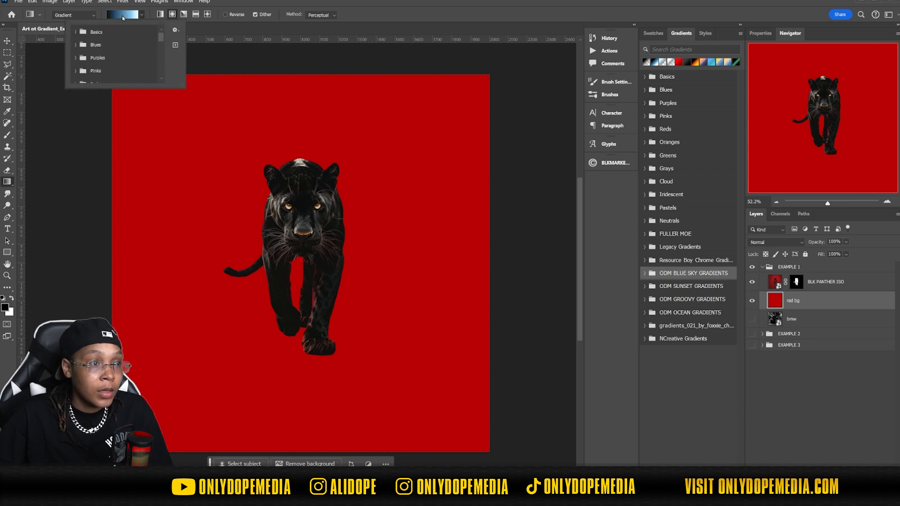
drag(180, 82, 182, 246)
click(76, 85)
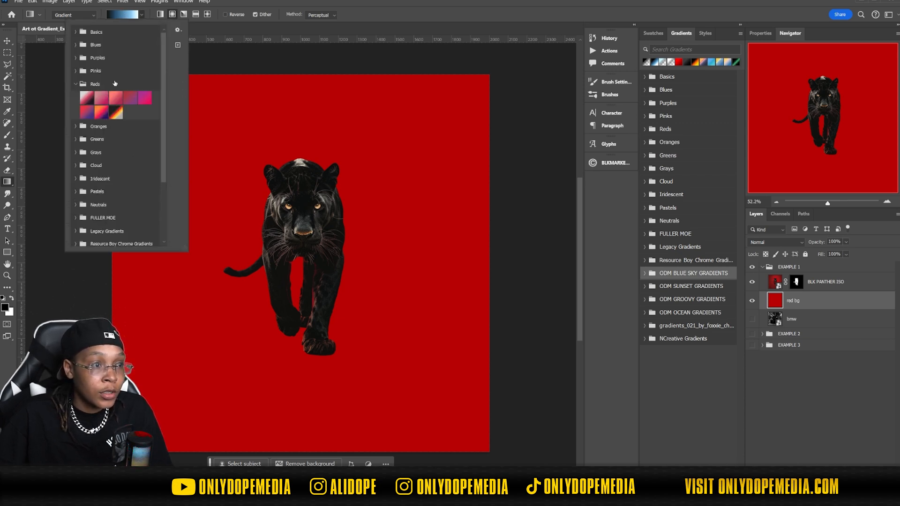
click(75, 84)
scroll(118, 105, down, 3)
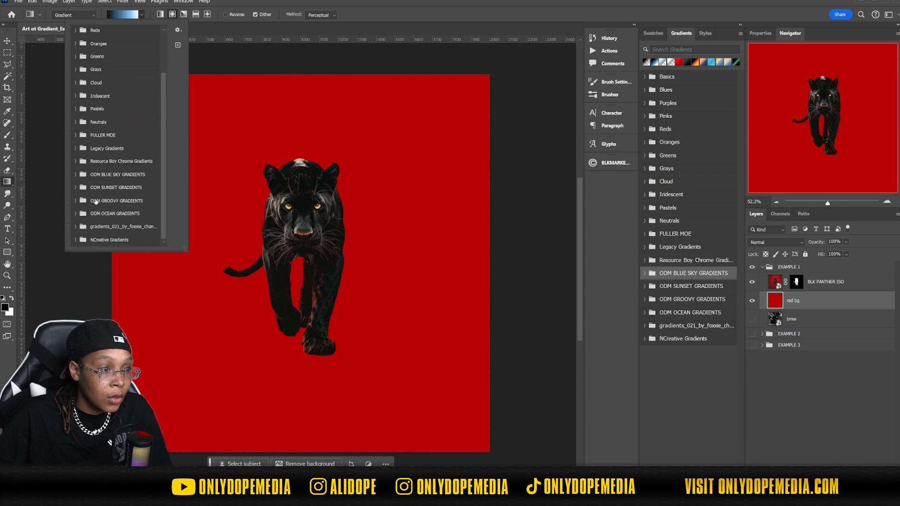
click(76, 191)
scroll(89, 188, down, 1)
click(101, 206)
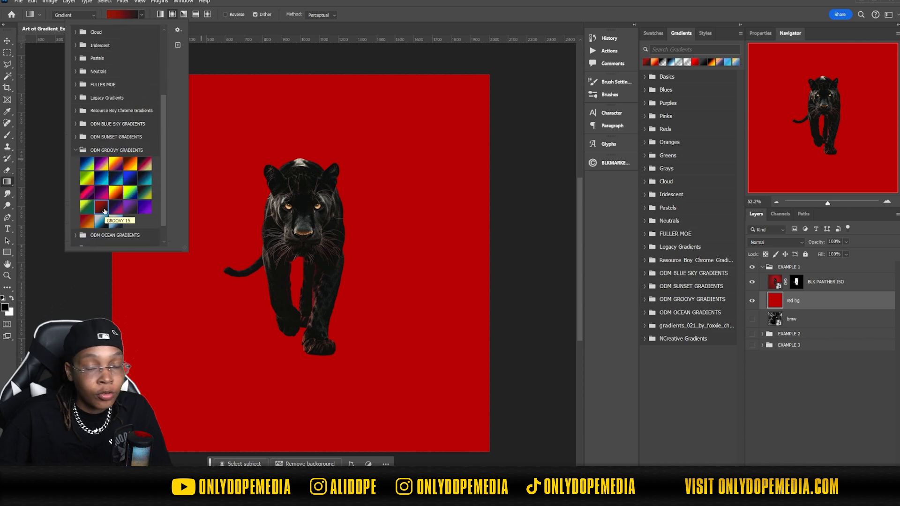
click(142, 17)
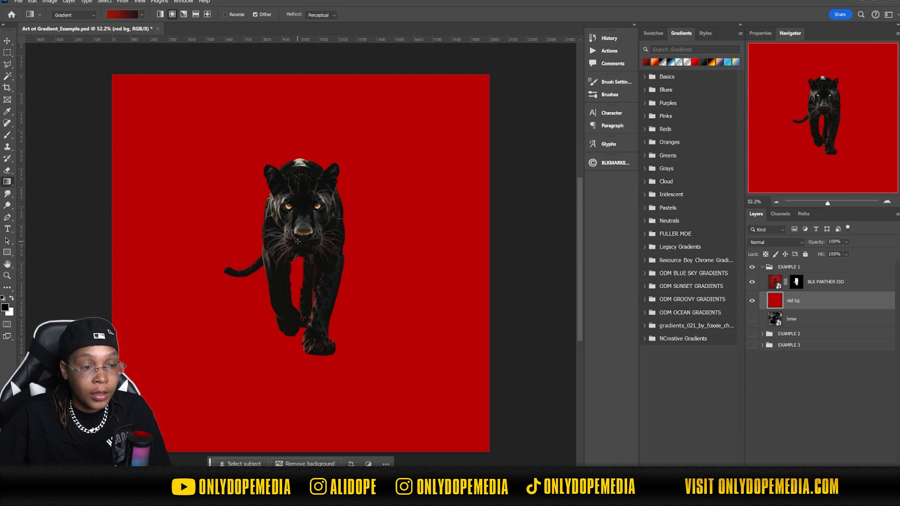
- Try a radial gradient from the panther's chest past the canvas edge above the red bg layer, and undo it
drag(296, 248, 477, 150)
scroll(423, 190, left, 8)
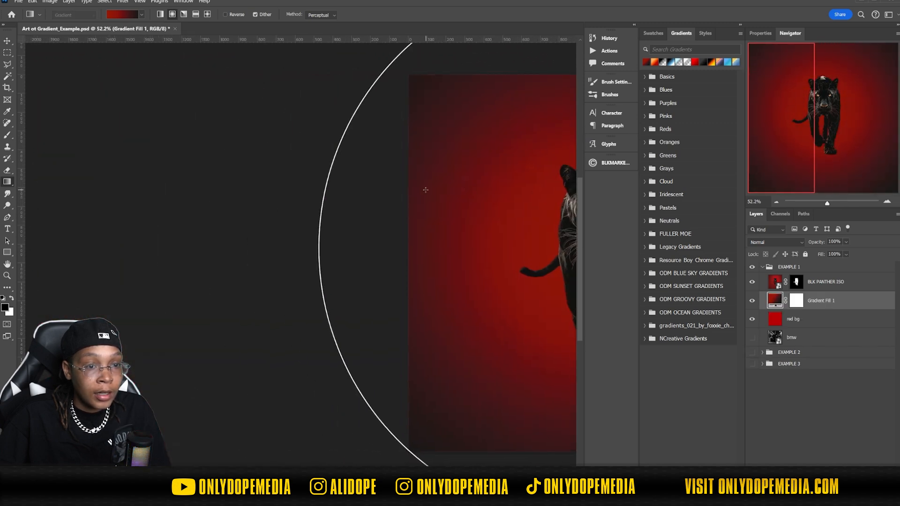
scroll(423, 190, right, 5)
scroll(423, 190, right, 4)
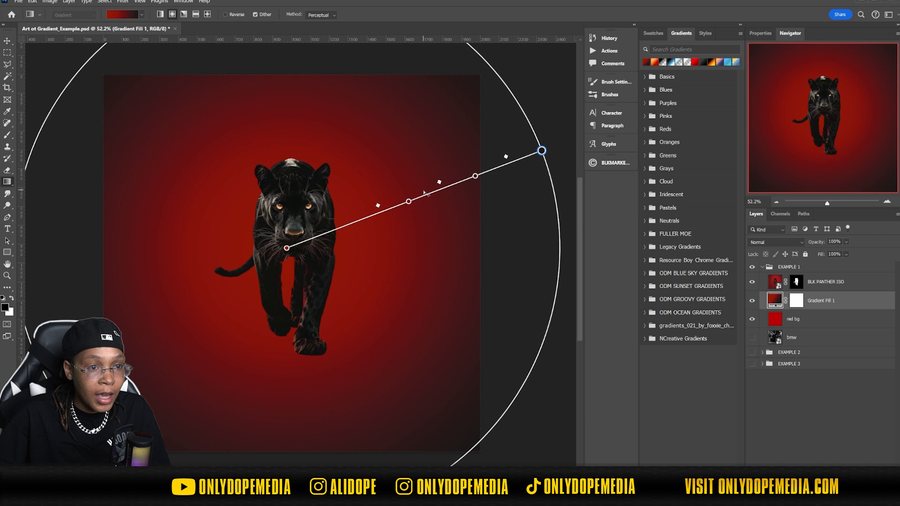
scroll(423, 189, left, 3)
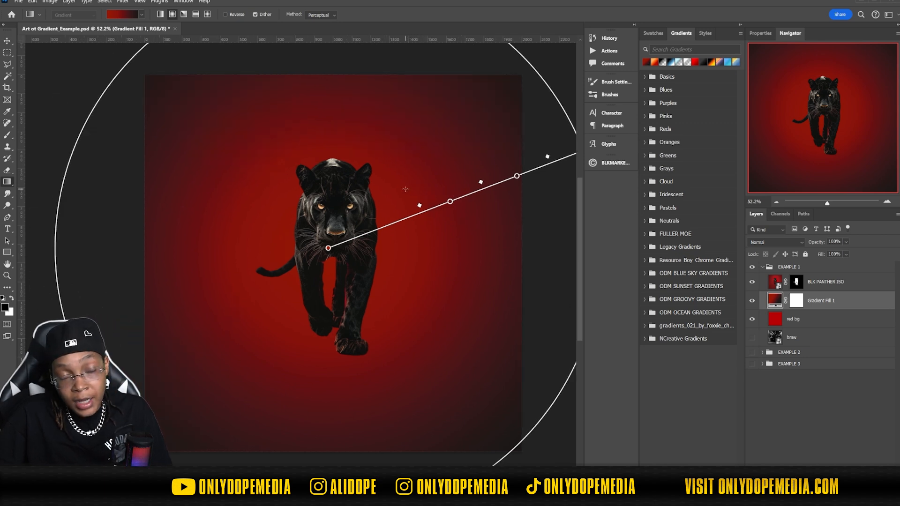
key(ctrl+z)
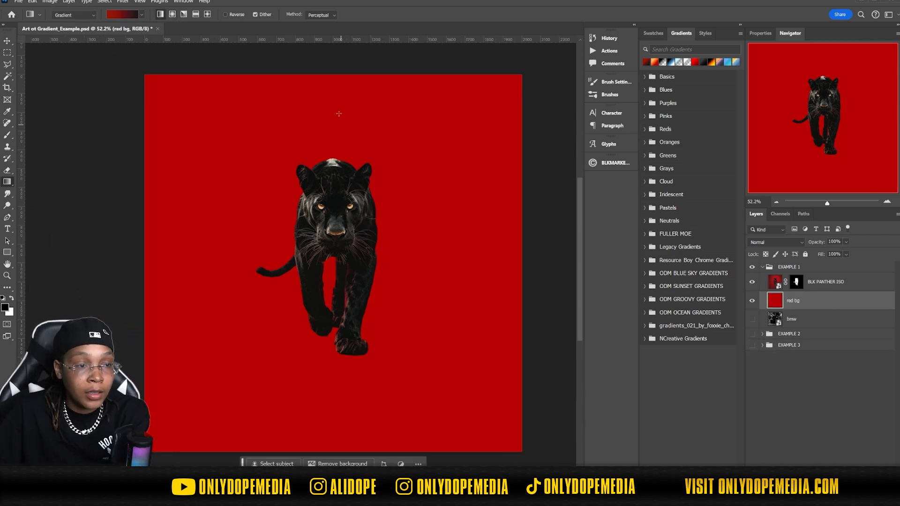
- Try a linear gradient down from the canvas's upper edge with Reverse switched on and off, and an angle gradient over the panther
drag(329, 81, 343, 378)
click(226, 15)
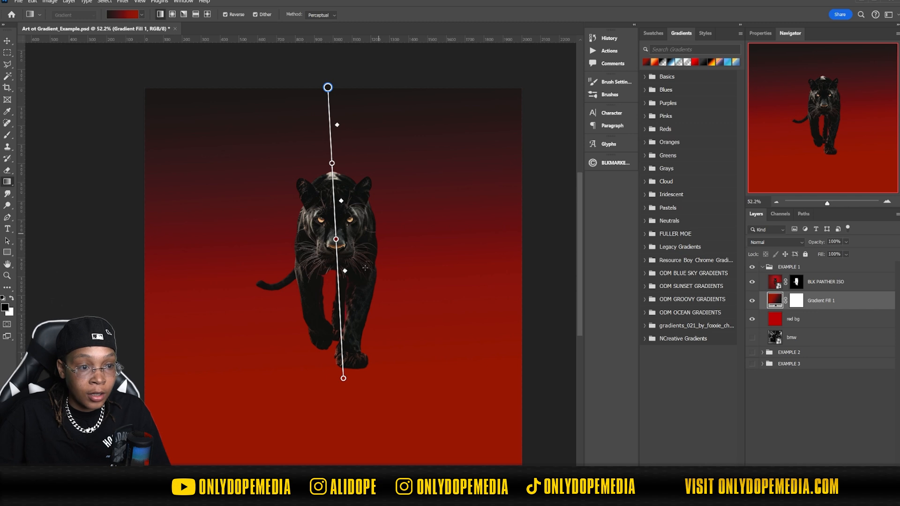
click(225, 15)
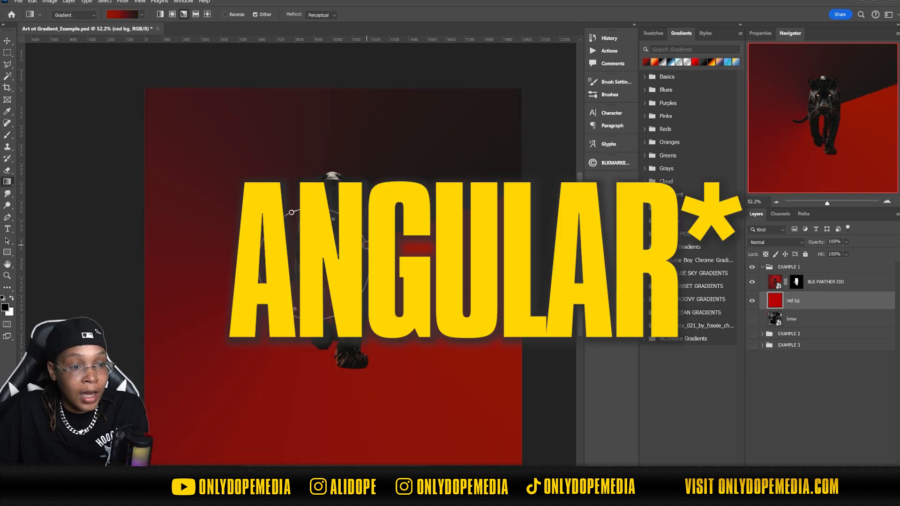
drag(357, 225, 271, 263)
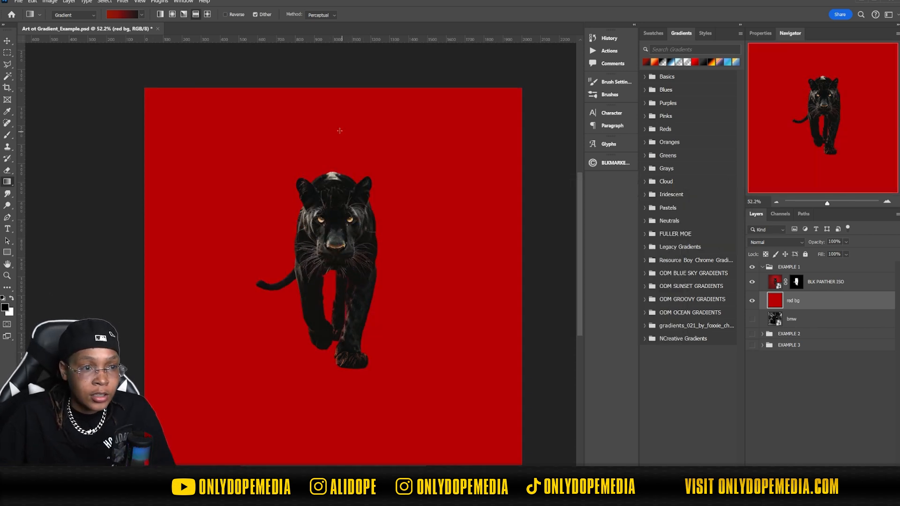
- Try a reflected gradient centred on the panther's body and fading out above and below it, and delete its fill layer
drag(331, 111, 334, 170)
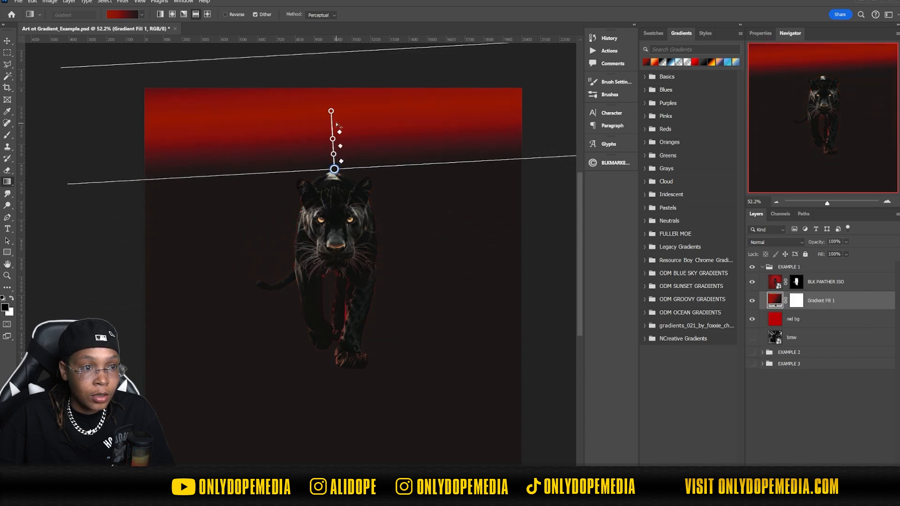
drag(337, 115, 338, 228)
drag(340, 287, 338, 406)
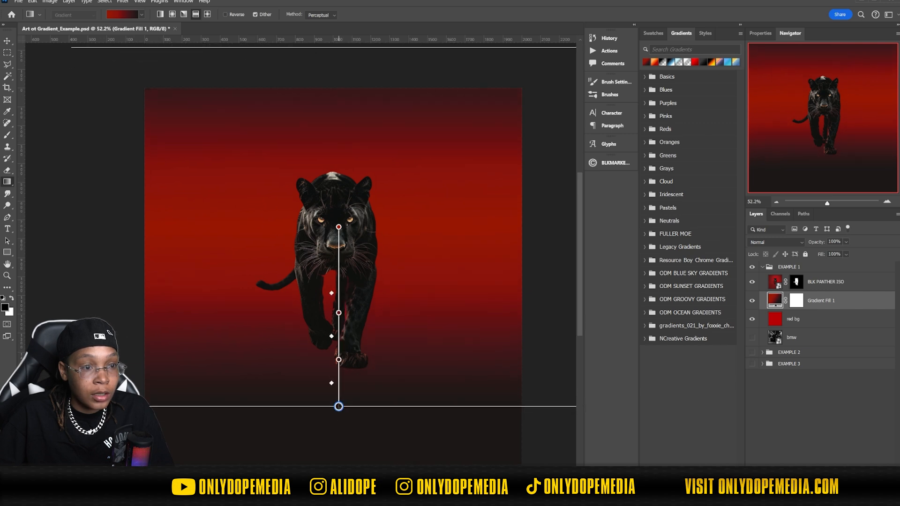
drag(338, 228, 332, 274)
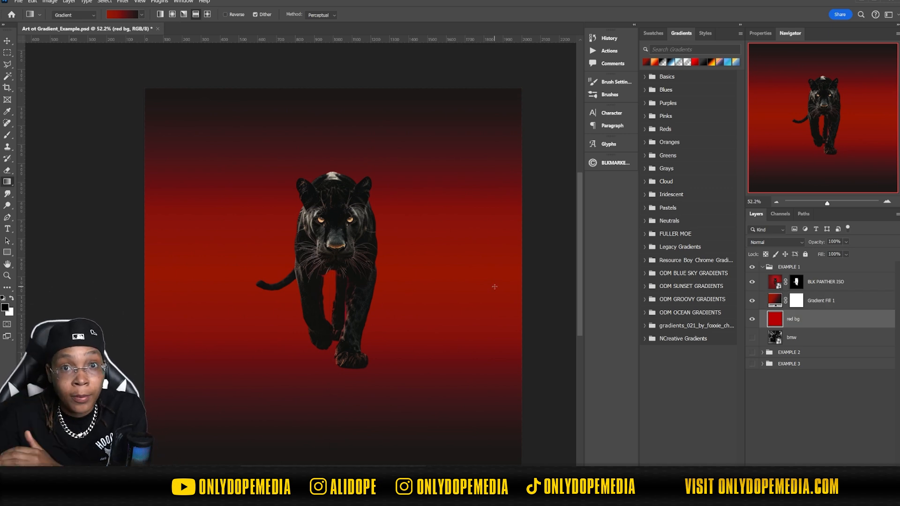
click(844, 301)
key(Delete)
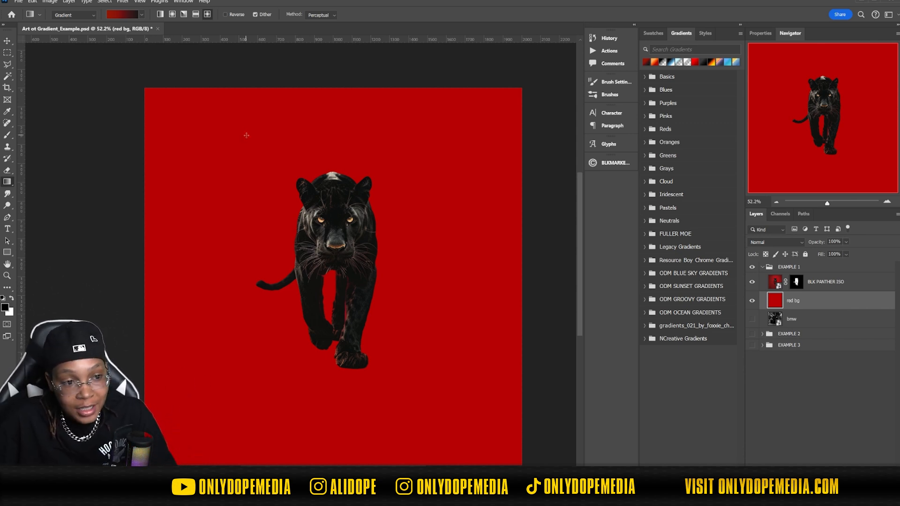
- Try a diamond gradient over the red background, recentre it on the panther's chest, and delete its fill layer
drag(289, 191, 532, 335)
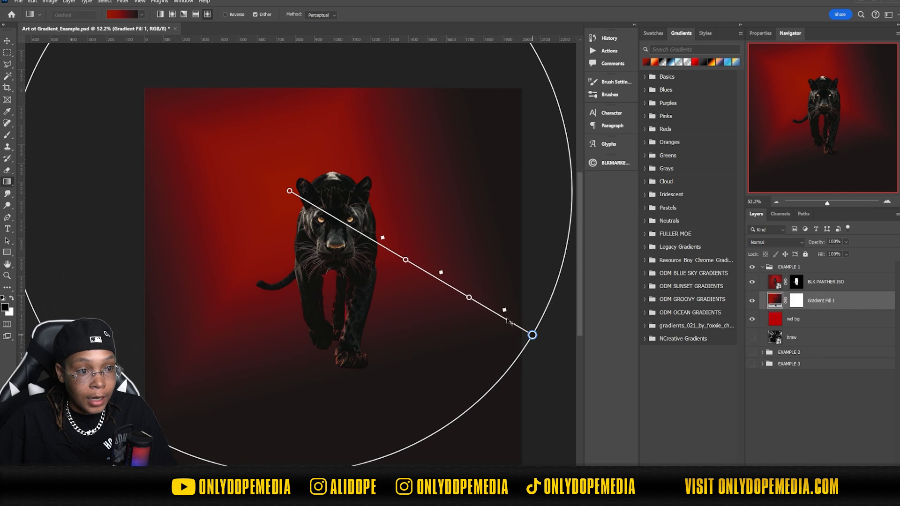
drag(289, 191, 345, 279)
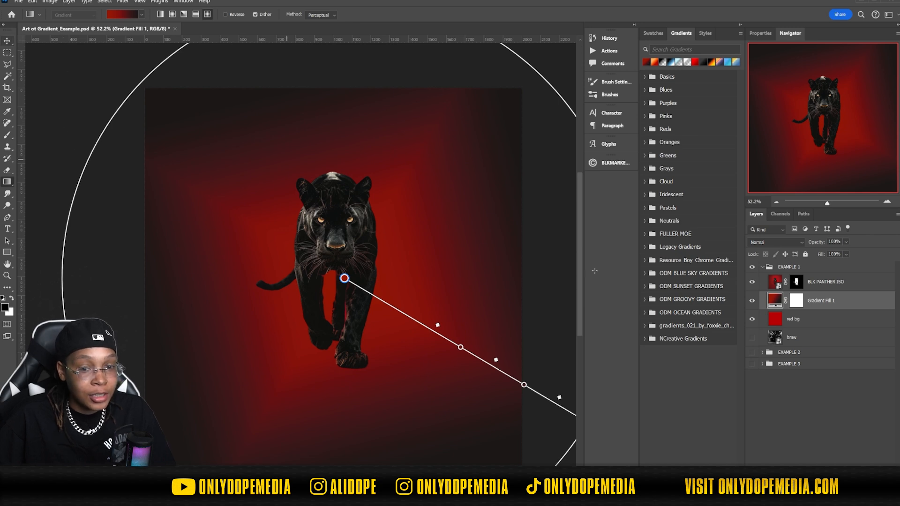
click(826, 325)
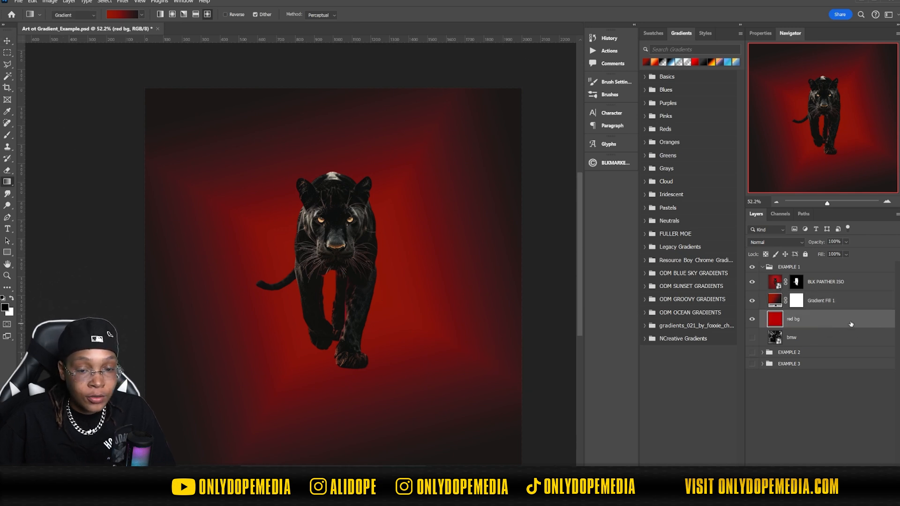
click(832, 302)
key(Delete)
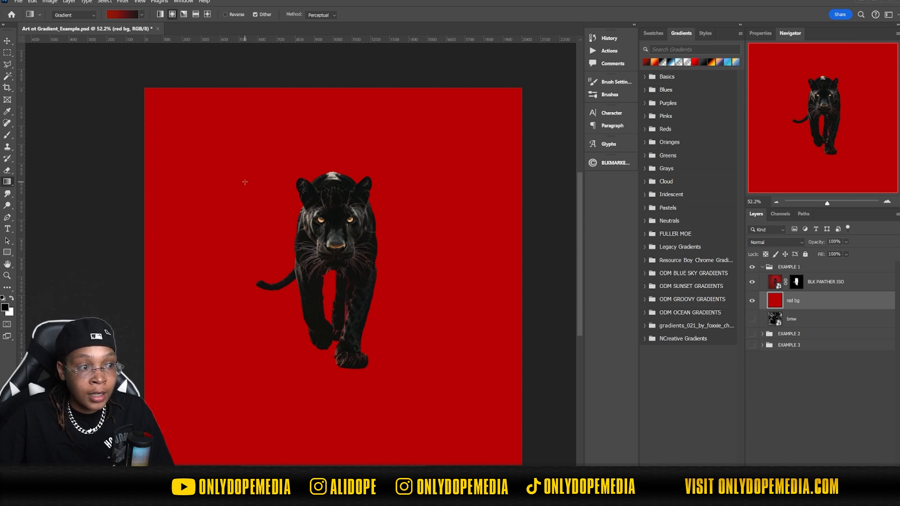
- Draw a radial gradient outward from the panther's front leg above the red bg layer, shortened to about 71% scale at about 33°
drag(315, 297, 530, 92)
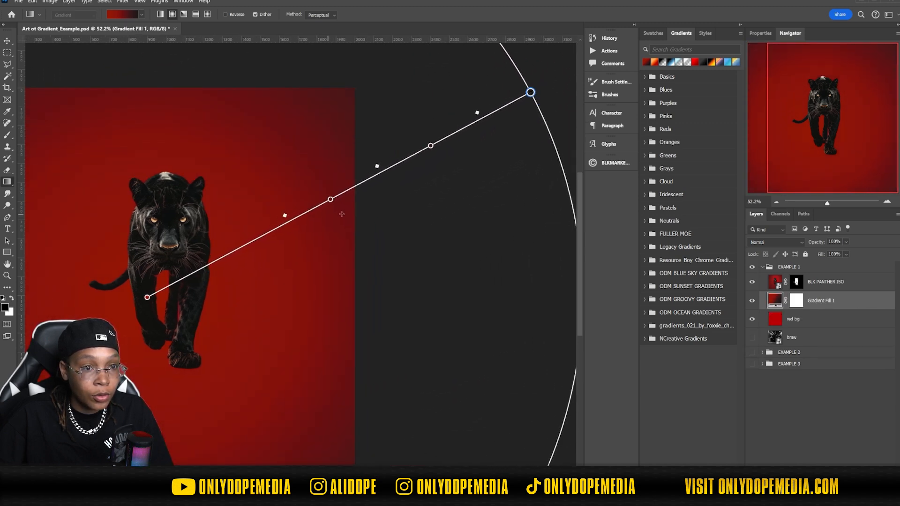
drag(530, 92, 372, 150)
scroll(356, 164, left, 8)
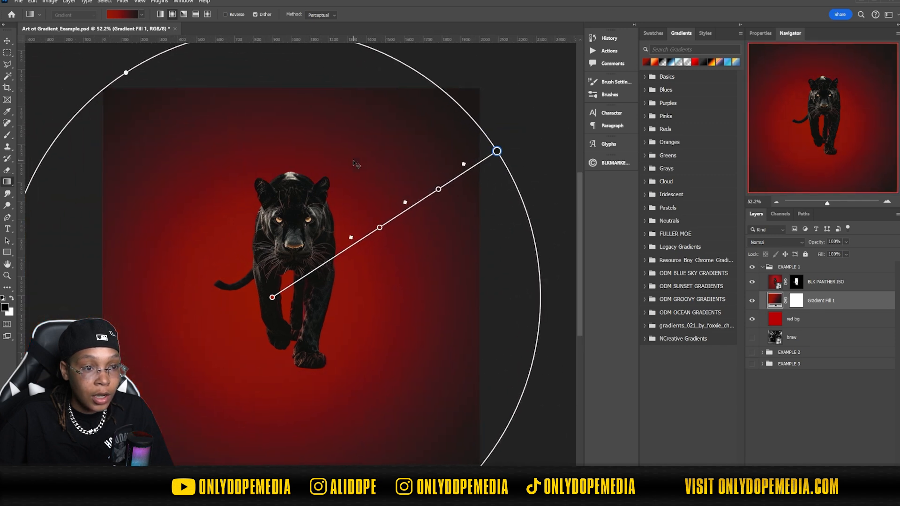
scroll(349, 163, down, 2)
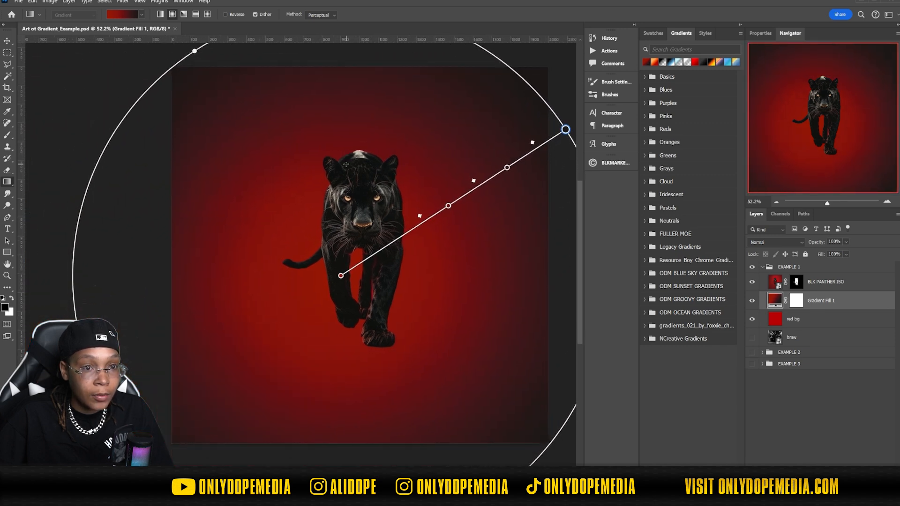
scroll(335, 242, right, 2)
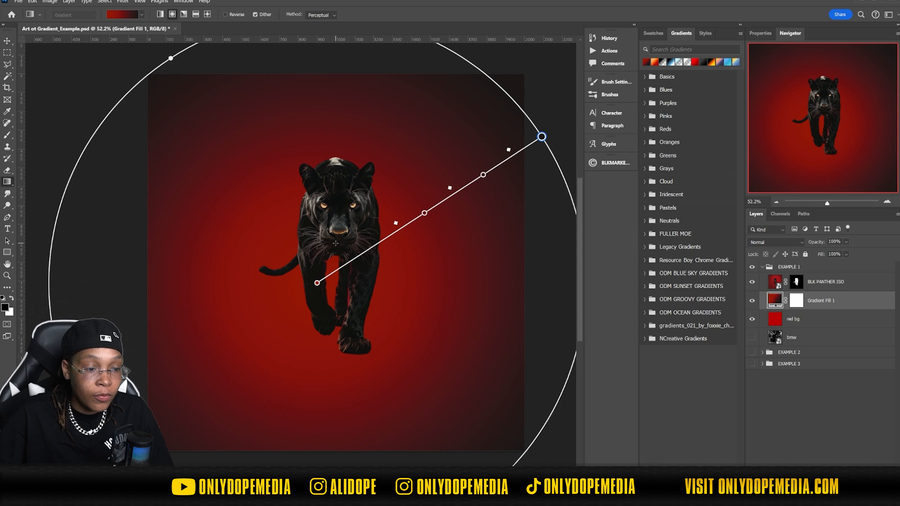
click(130, 17)
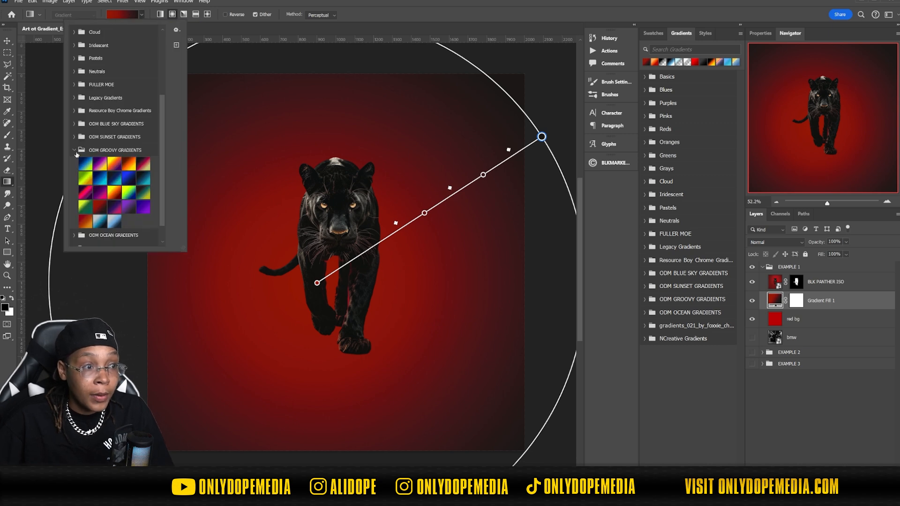
click(75, 150)
key(Escape)
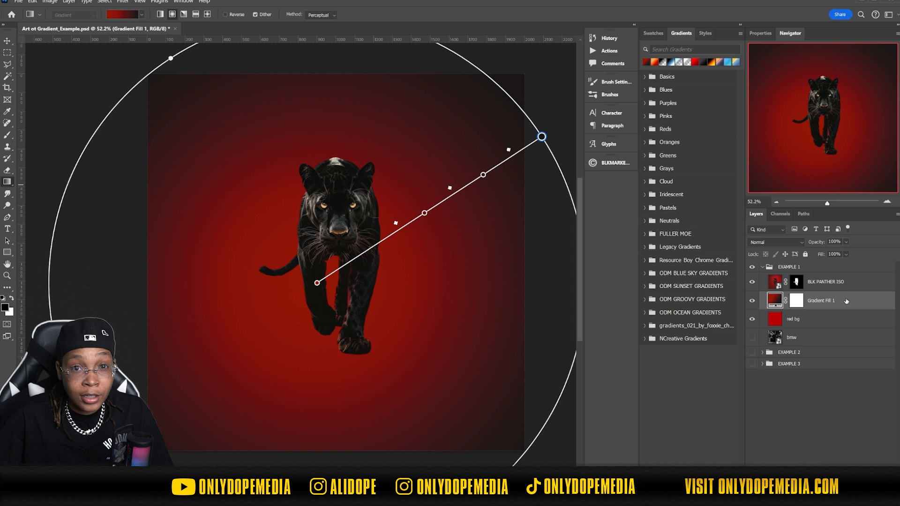
- Open the Gradient Fill 1 settings, look over the gradient styles keeping Radial, and set the scale to 93%
double_click(776, 301)
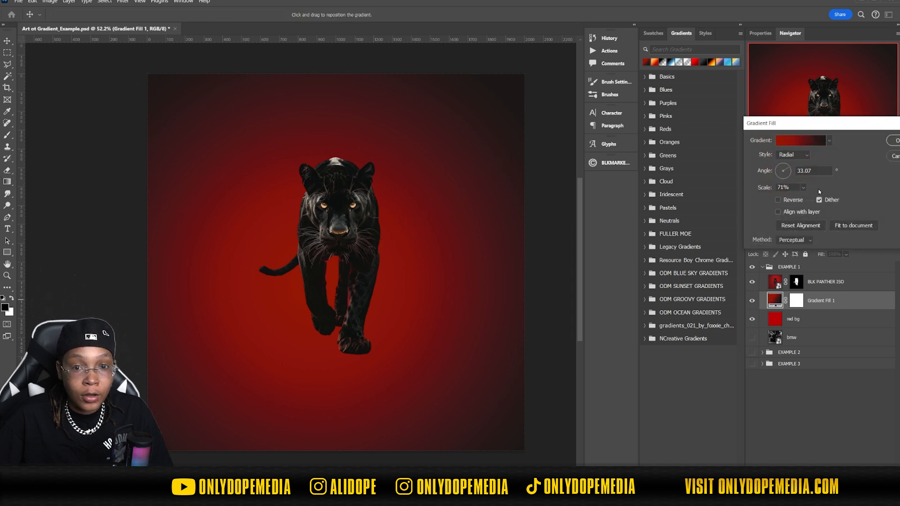
drag(828, 128, 544, 188)
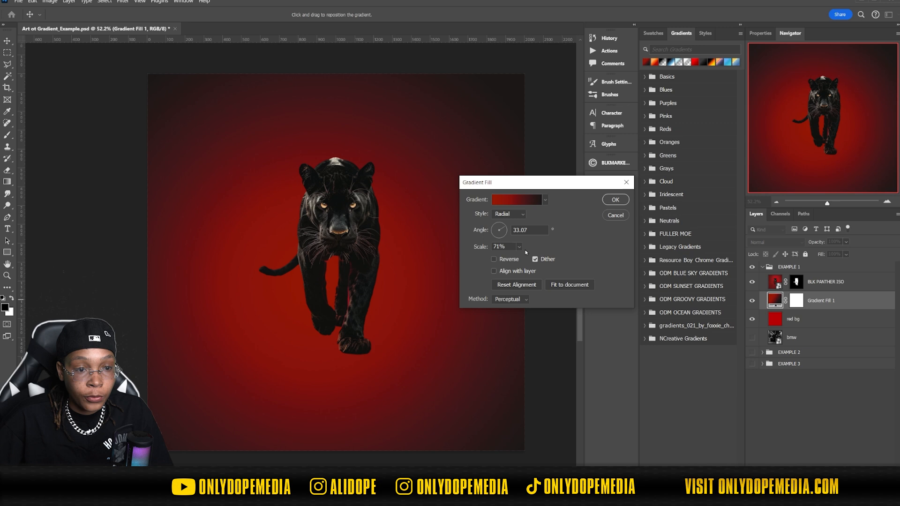
click(509, 214)
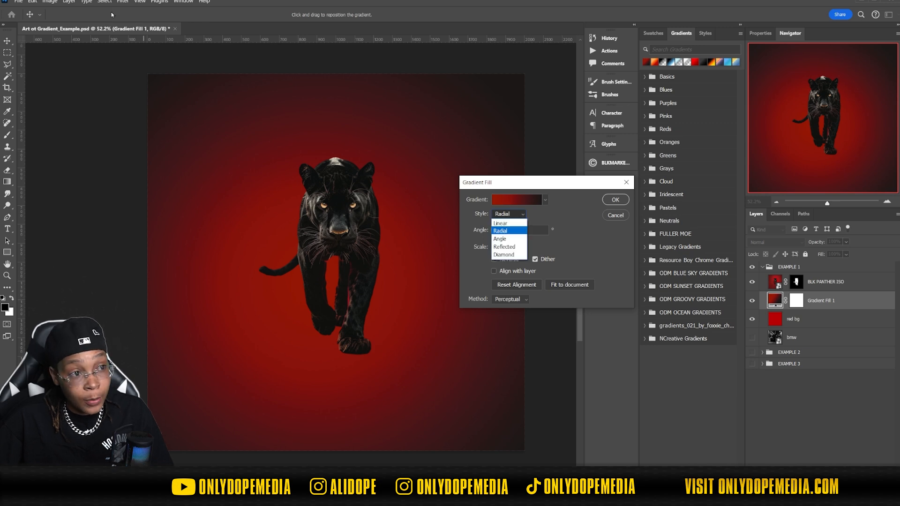
click(524, 216)
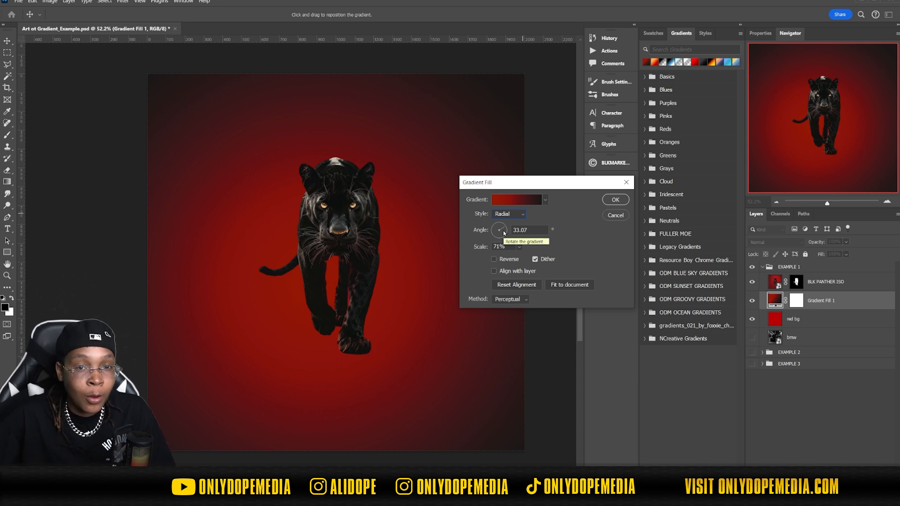
mouse_move(481, 246)
mouse_down()
mouse_move(570, 249)
mouse_move(491, 248)
mouse_up()
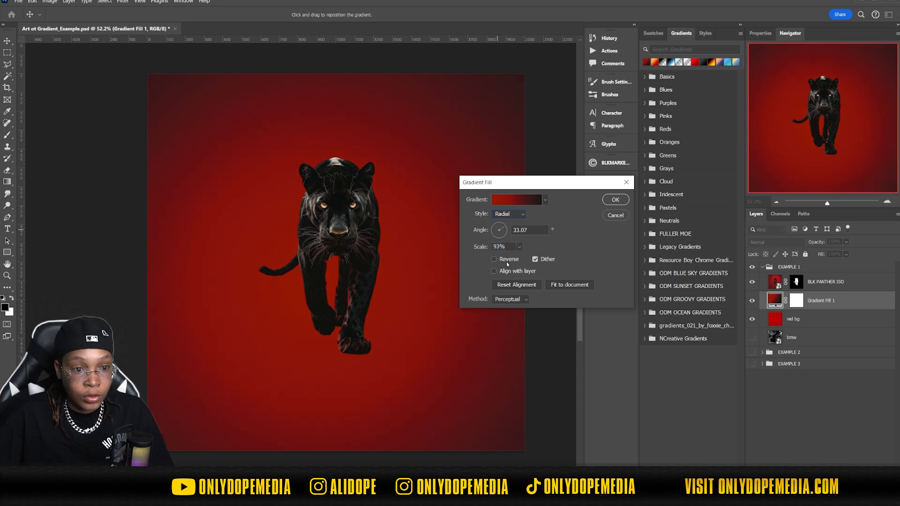
- Try the Reverse option and the Stripes and Classic interpolation methods on the radial fill, going back to Perceptual
click(507, 262)
click(493, 259)
click(510, 299)
click(513, 310)
scroll(514, 300, down, 3)
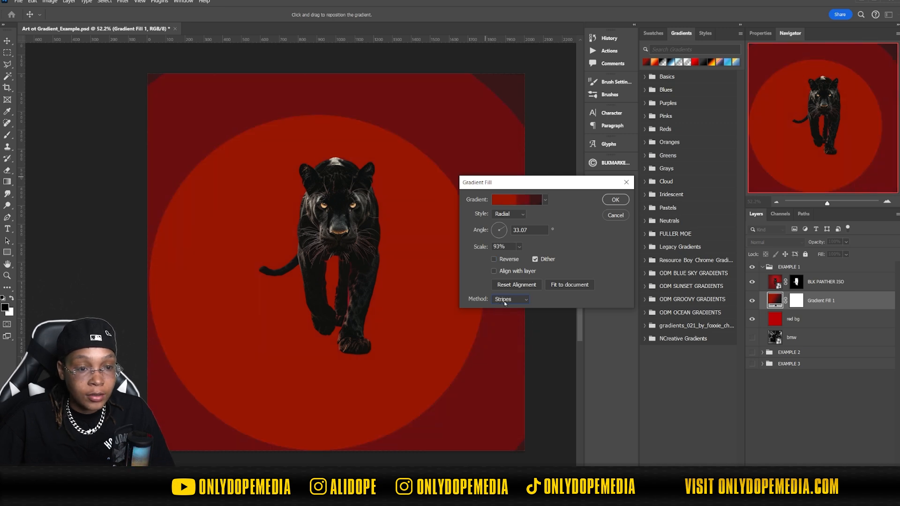
scroll(504, 302, up, 1)
scroll(511, 303, up, 3)
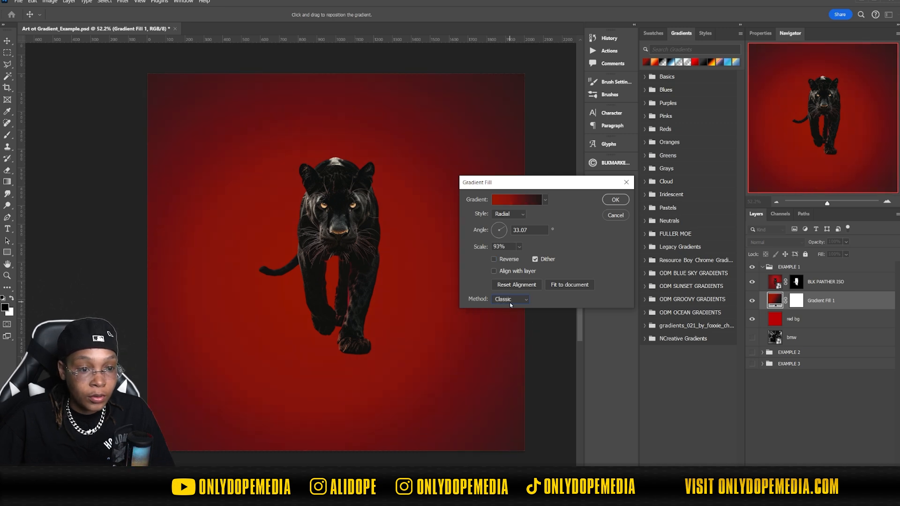
- Open the fill's GROOVY 15 gradient for editing and look through the preset folders and the first opacity stop
drag(513, 186, 495, 202)
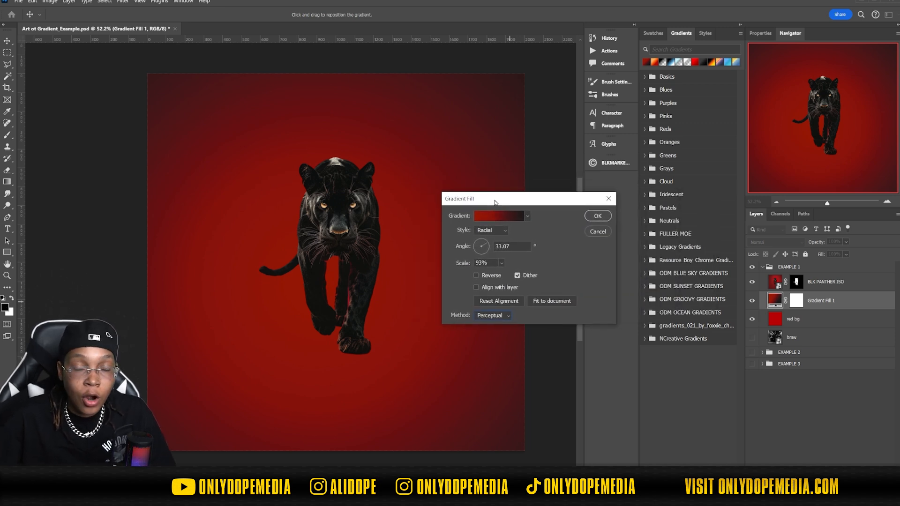
click(492, 218)
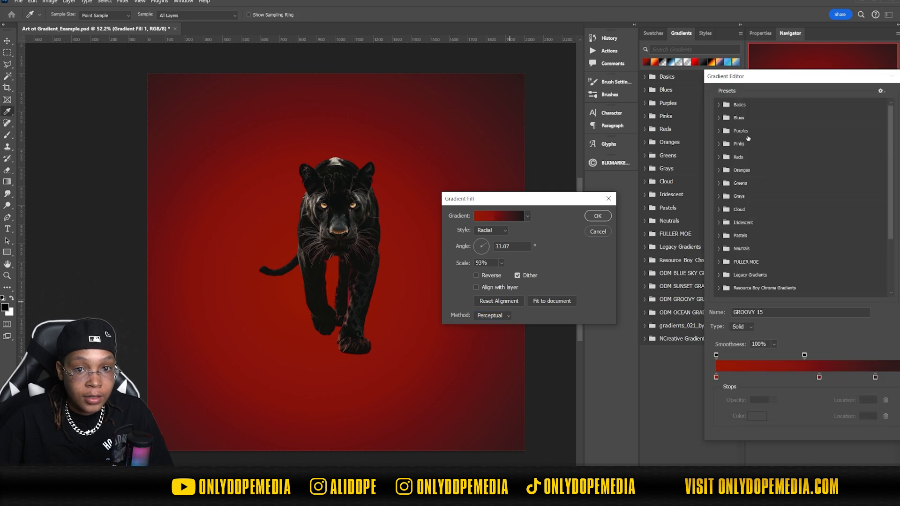
drag(801, 79, 525, 87)
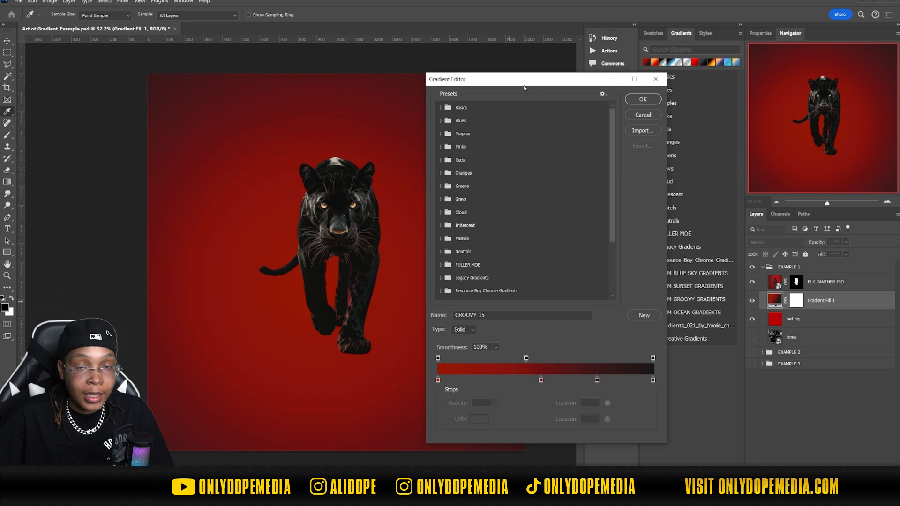
drag(524, 85, 684, 66)
scroll(646, 156, down, 2)
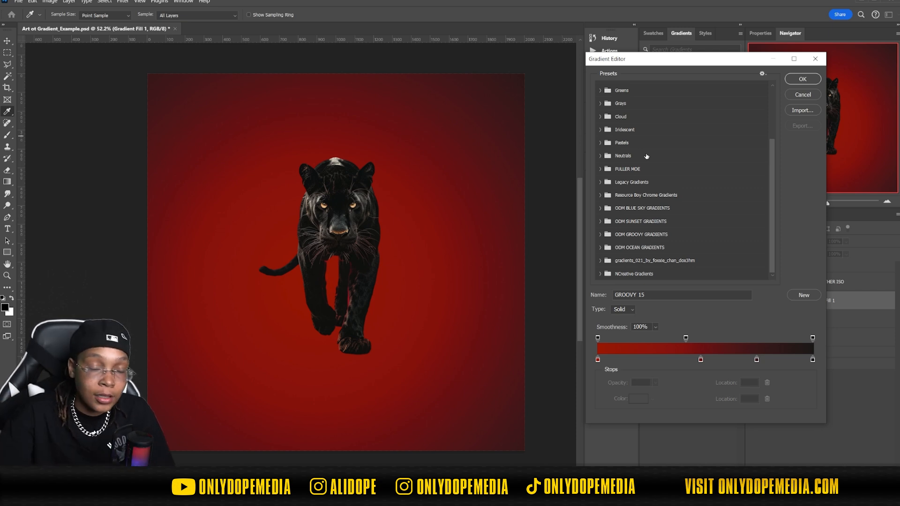
click(598, 337)
scroll(687, 180, up, 2)
scroll(697, 192, down, 2)
scroll(680, 174, up, 1)
scroll(673, 166, down, 1)
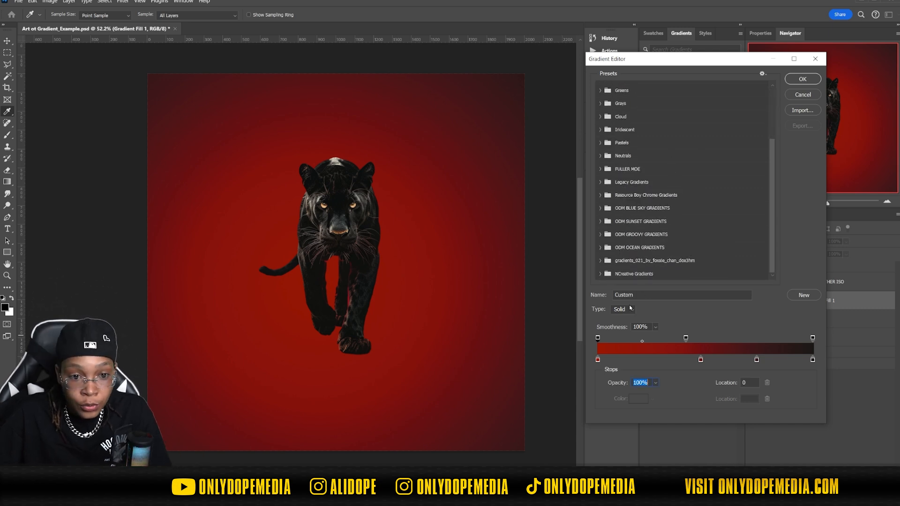
- Try a black colour stop at location 22 on the gradient ramp and remove it
click(672, 295)
drag(672, 295, 610, 295)
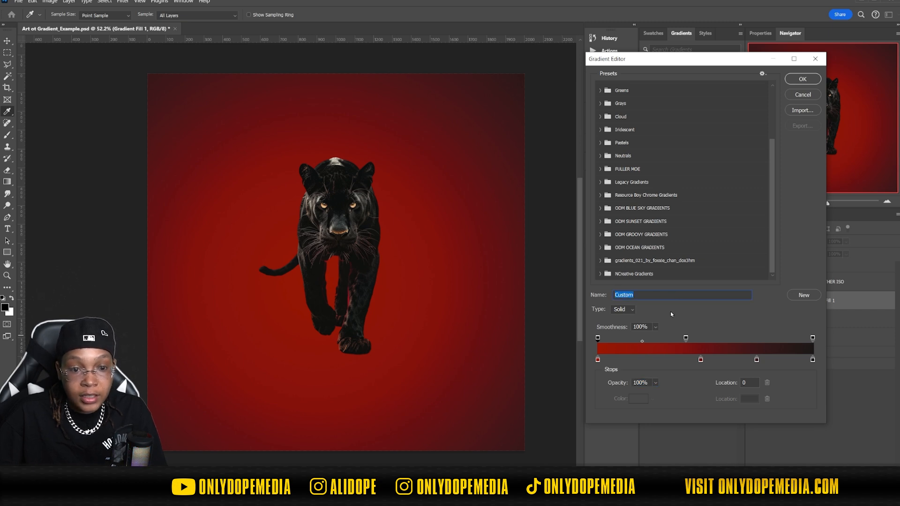
key(Tab)
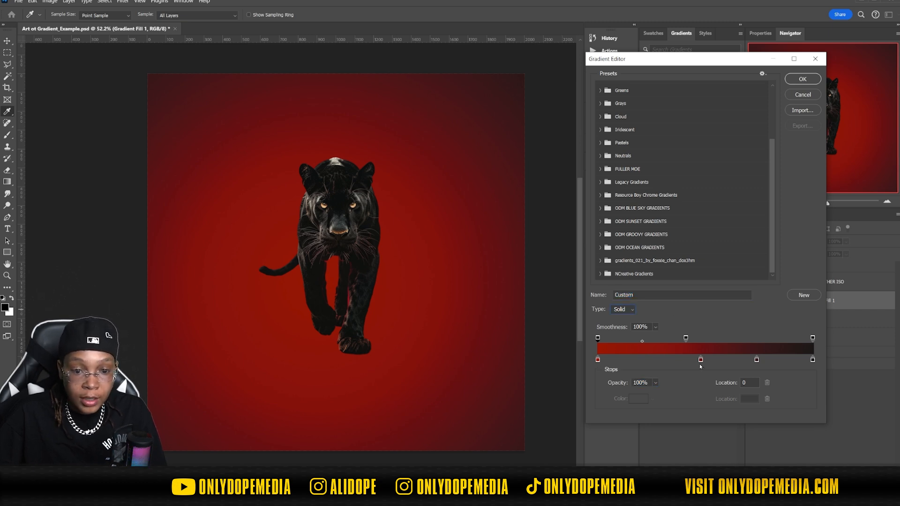
click(645, 359)
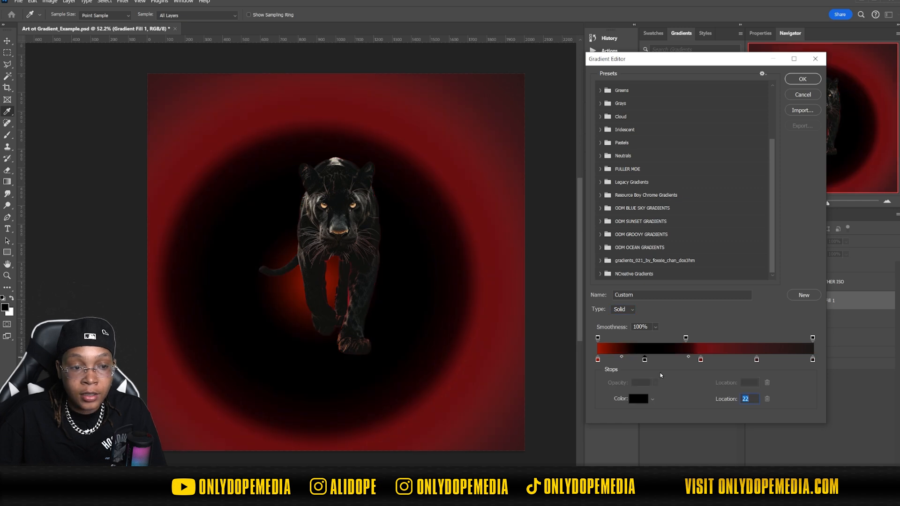
drag(644, 359, 643, 383)
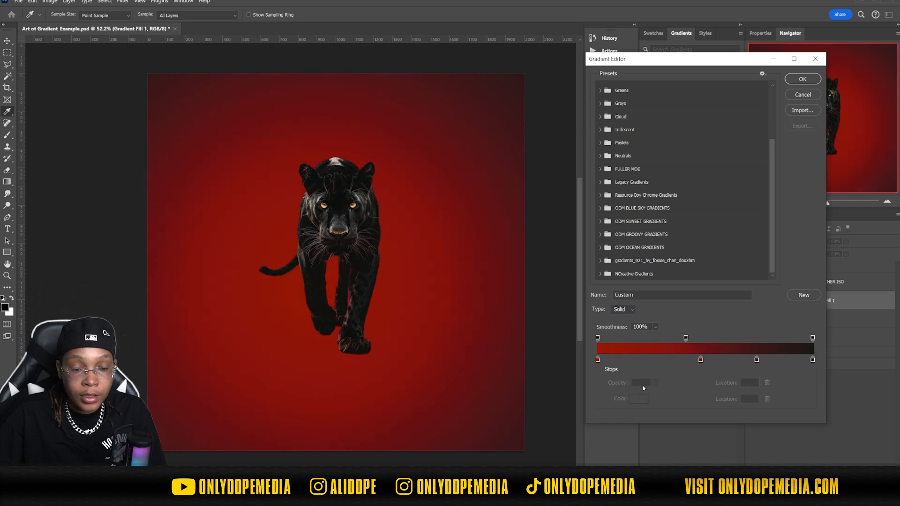
- Move the dark maroon colour stop to location 73 and select the dark red stop before it
click(700, 360)
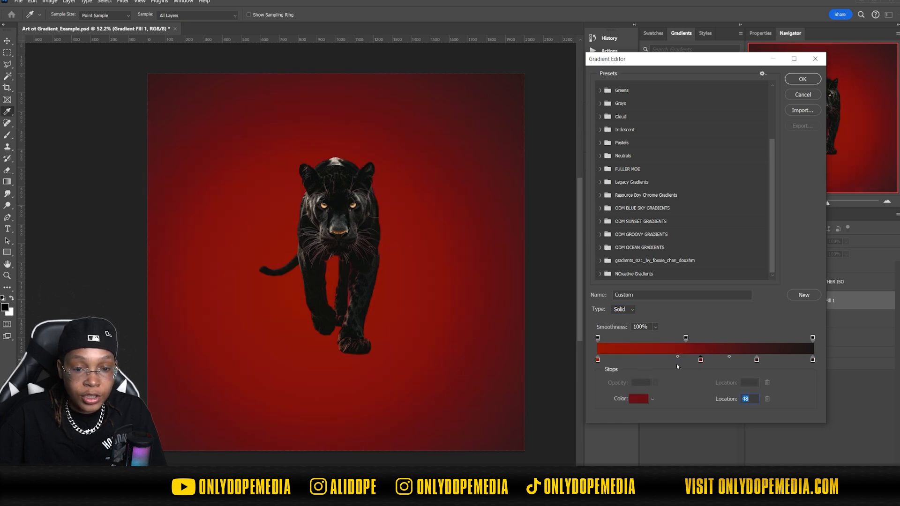
drag(756, 361, 755, 361)
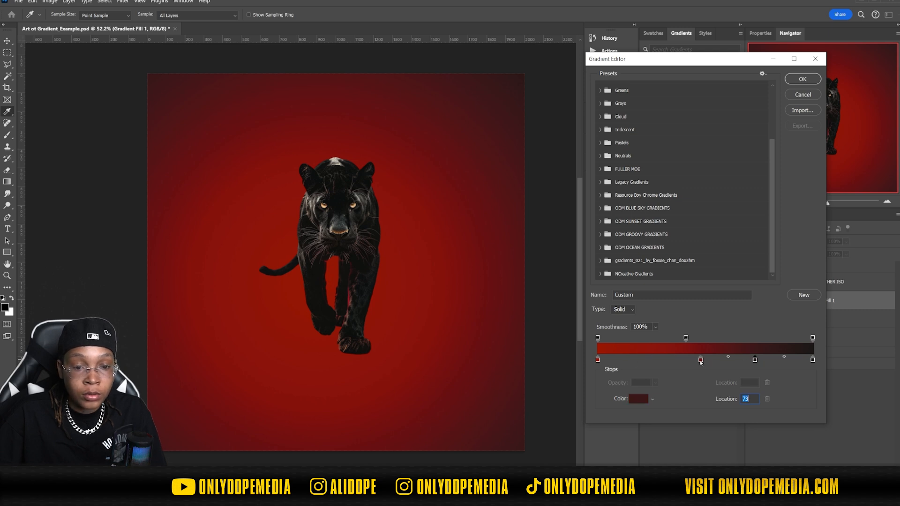
click(701, 360)
- Try presets from the ODM SUNSET GRADIENTS folder, including Sunset 4 and Sunset 8, and apply Sunset 7 to the fill
click(600, 248)
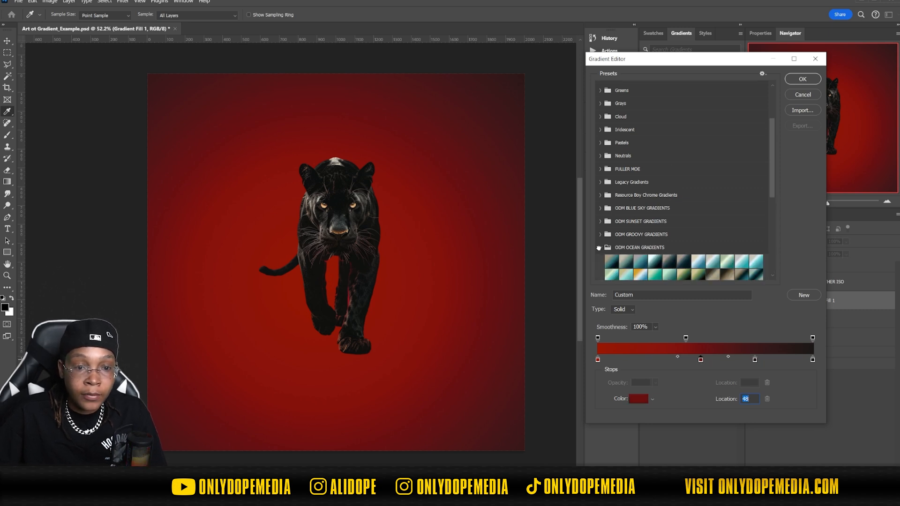
click(599, 248)
click(599, 222)
click(651, 233)
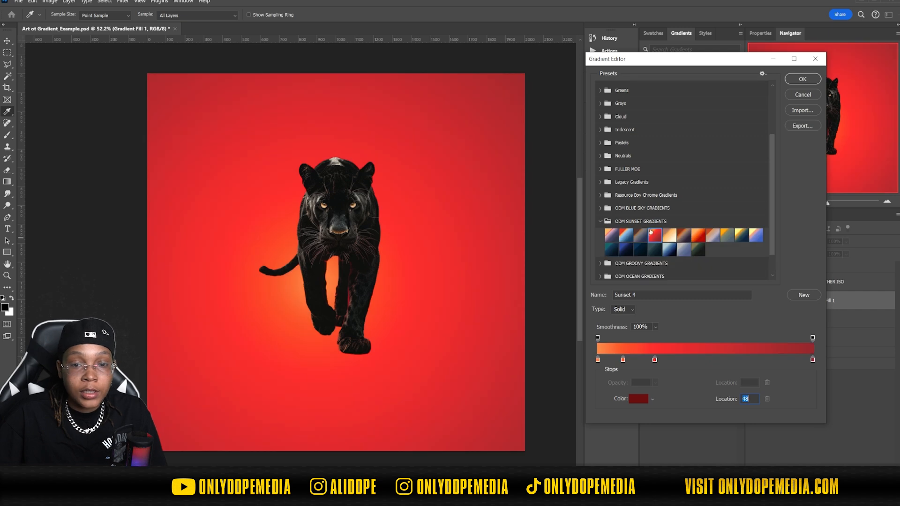
click(710, 236)
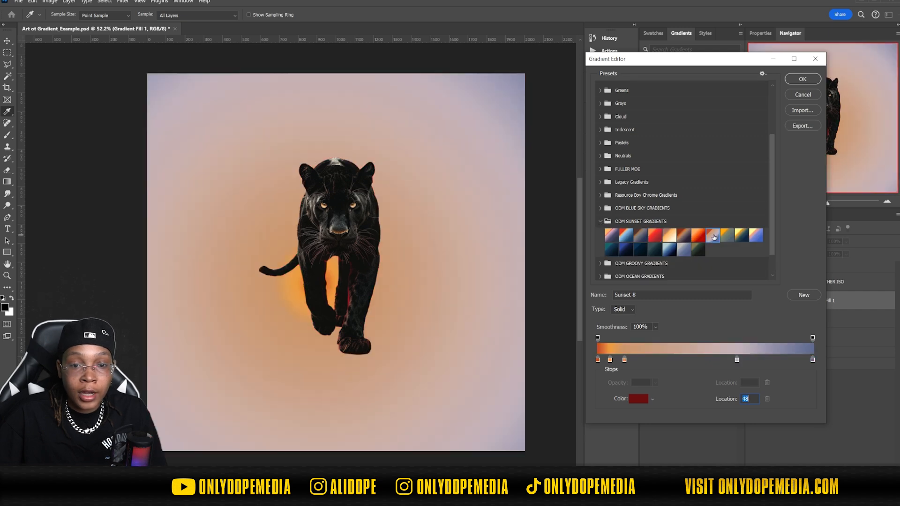
click(735, 236)
click(698, 236)
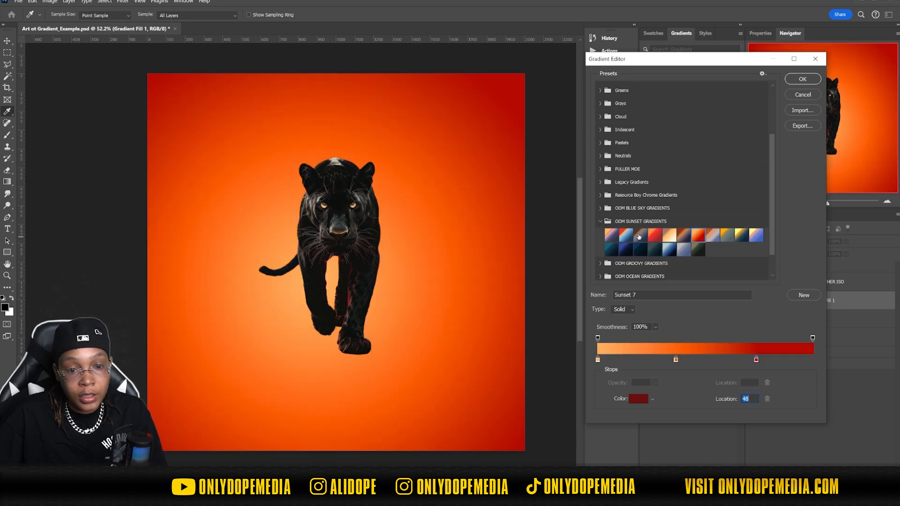
click(601, 221)
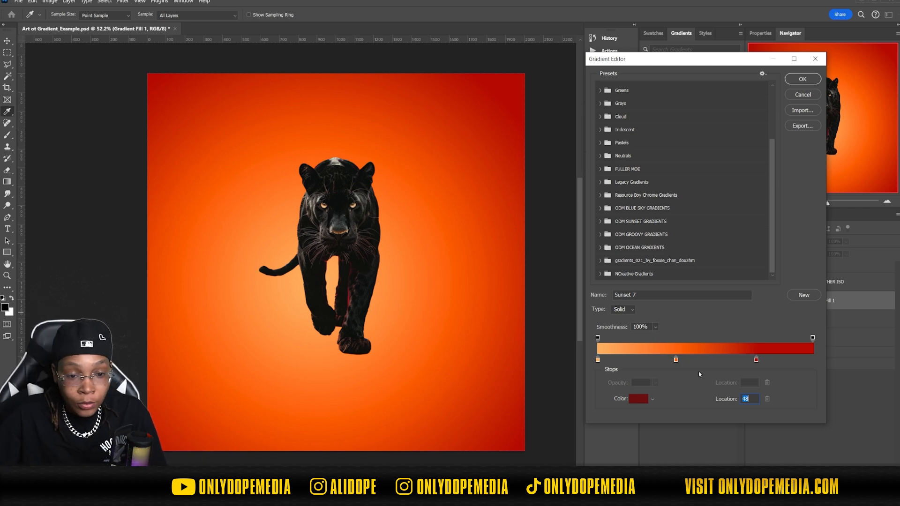
- Go through the gradient's colour stops and recolour the light orange stop at location 0 to bright blue #00ccff
click(675, 360)
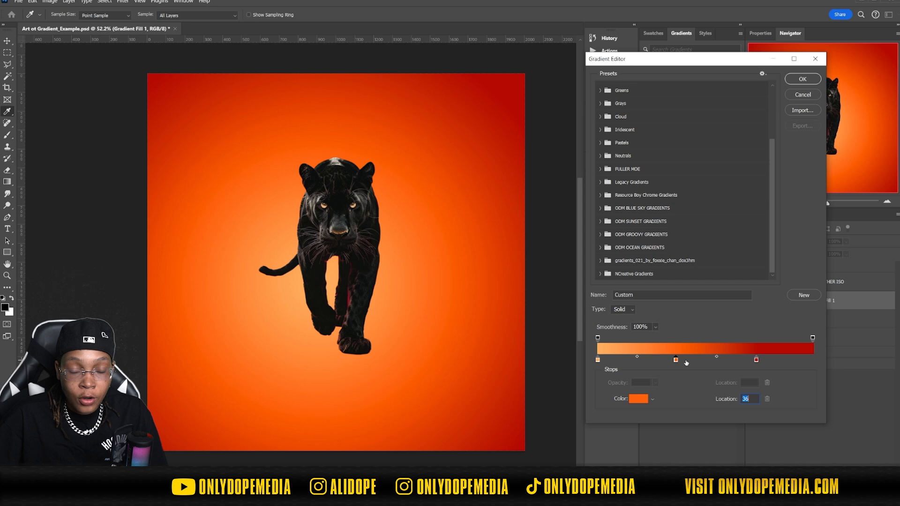
click(597, 360)
click(756, 360)
click(675, 360)
click(597, 360)
click(643, 397)
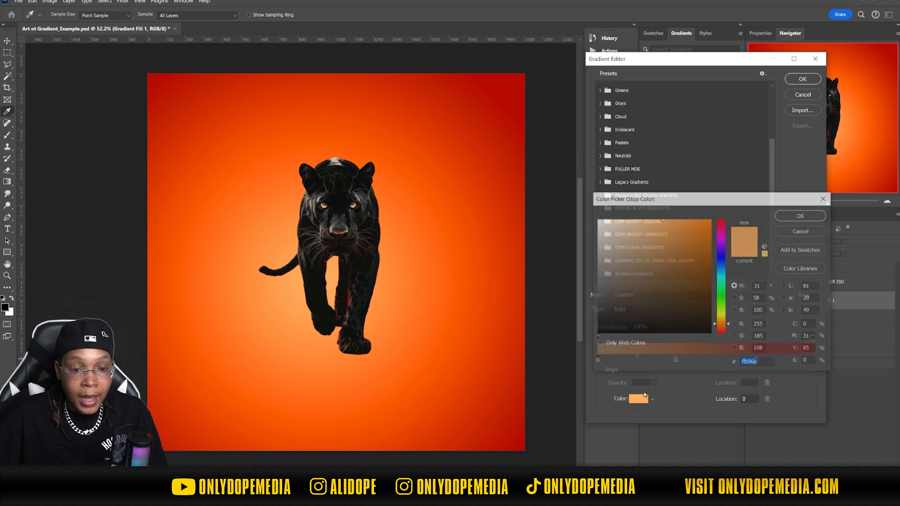
click(722, 274)
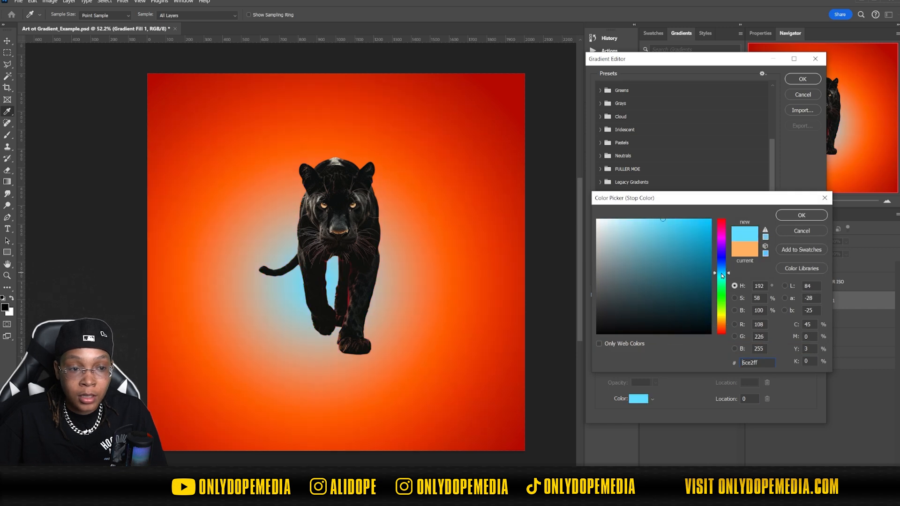
click(698, 251)
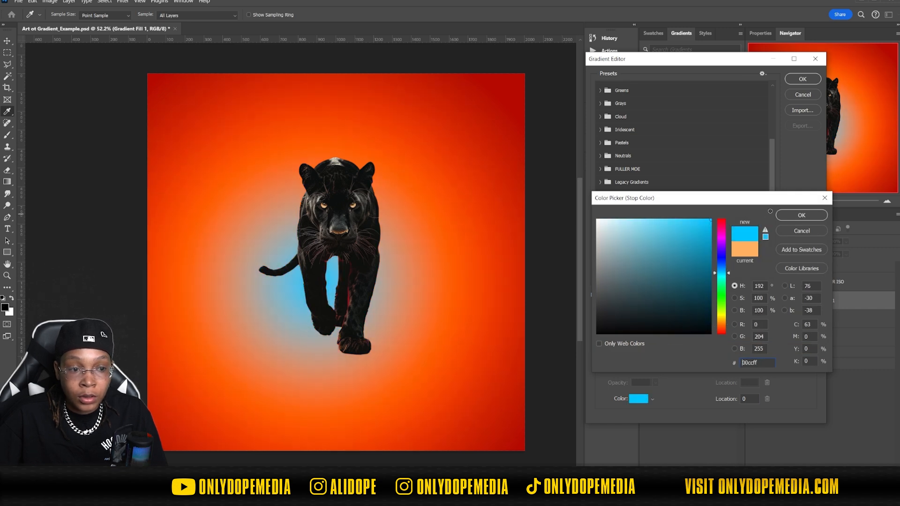
click(802, 215)
- Move the red colour stop to the ramp's end and the orange stop past its middle, trying the blue stop inward before resetting it to location 0
drag(598, 359, 816, 359)
click(645, 360)
drag(684, 359, 645, 359)
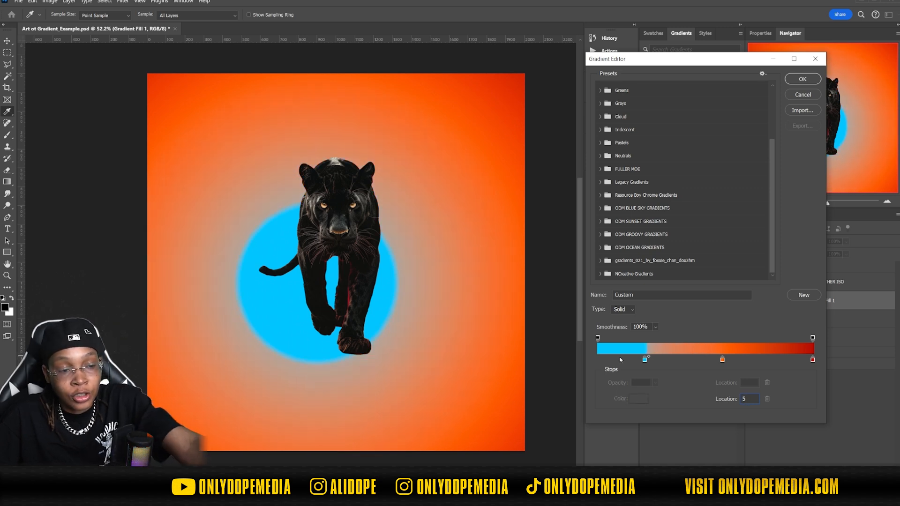
drag(648, 359, 598, 360)
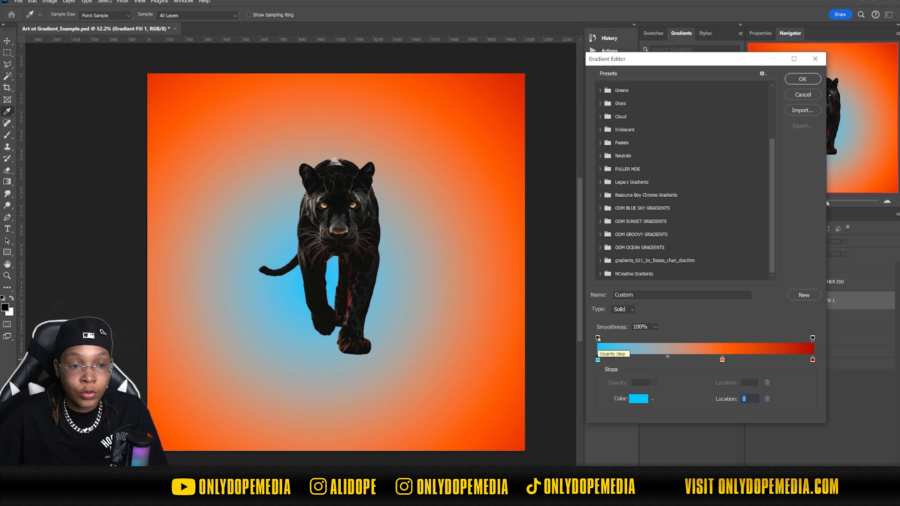
- Try lowering the starting opacity stop to about 5% and set it back to 100%
click(598, 338)
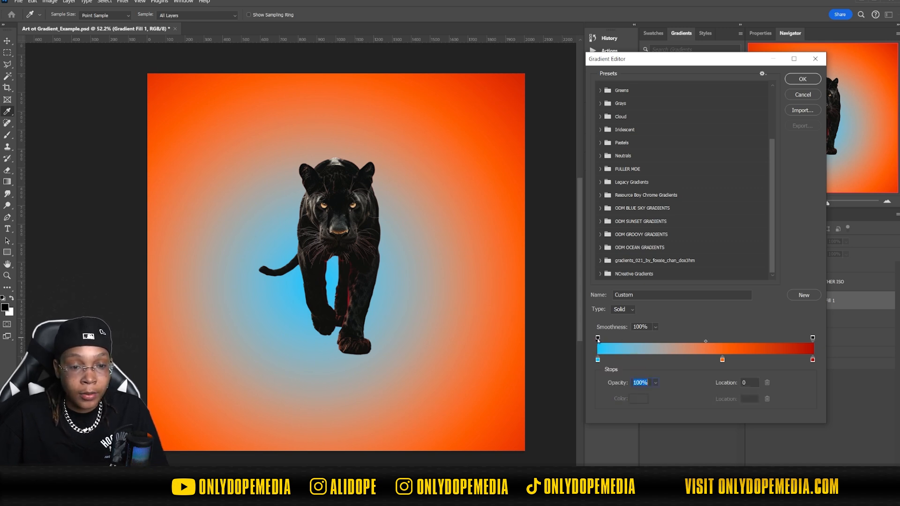
drag(624, 384, 552, 383)
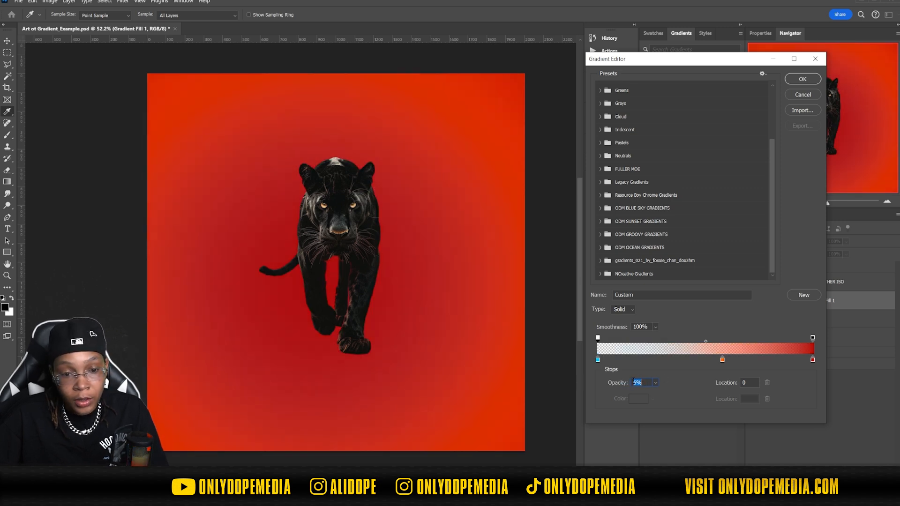
drag(625, 383, 688, 324)
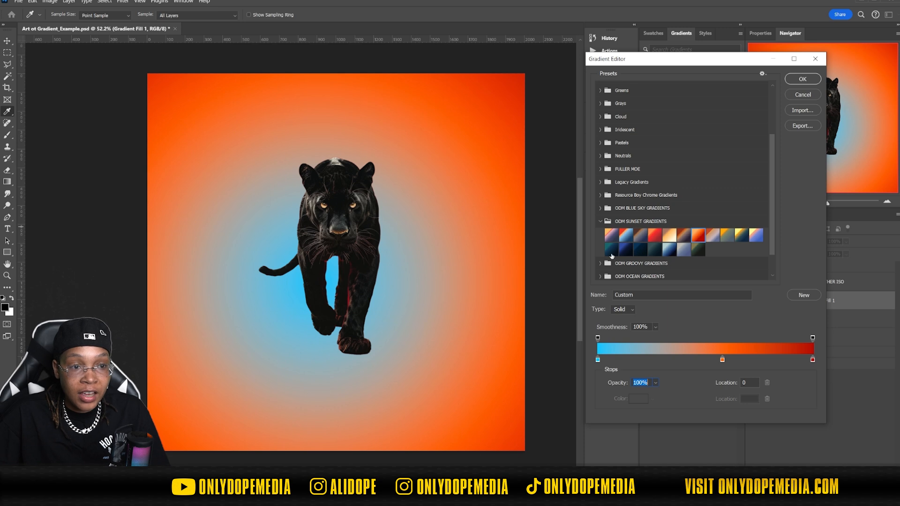
- Enter "gradient" as the custom gradient's name, and reapply the Sunset 7 preset
double_click(627, 293)
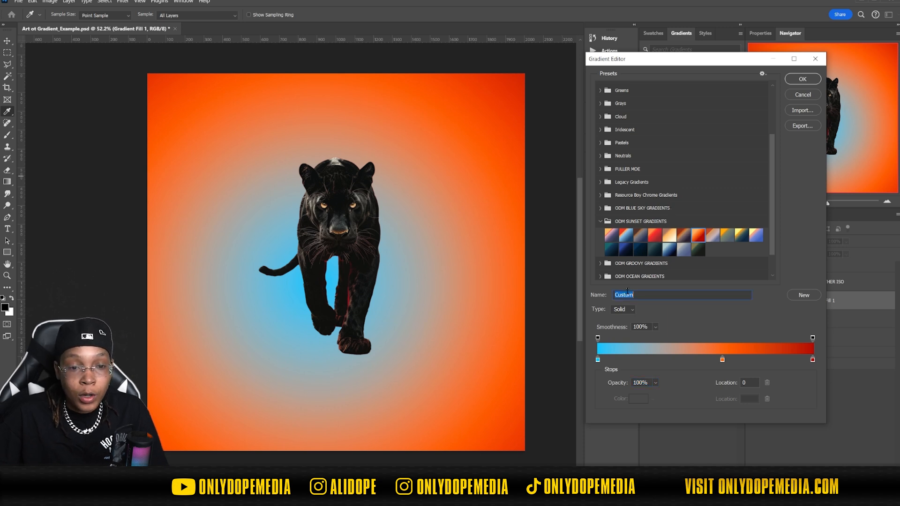
text(gradient)
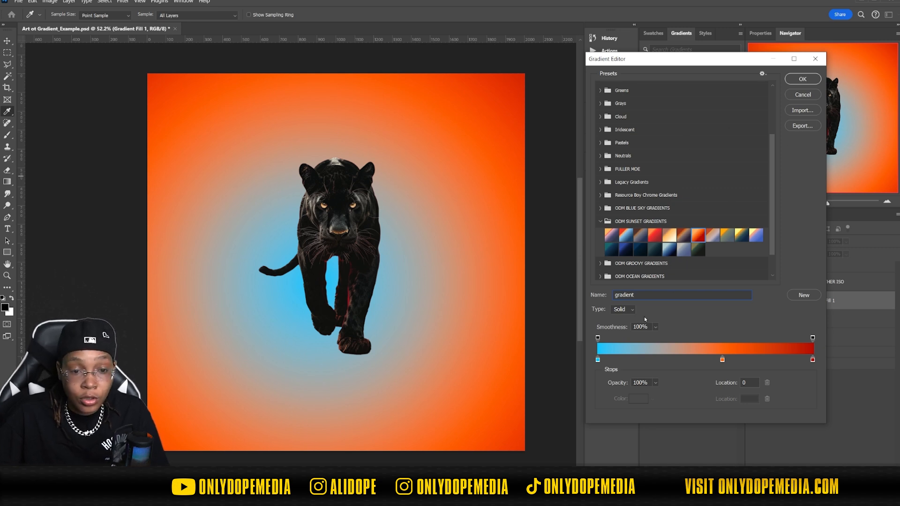
click(696, 238)
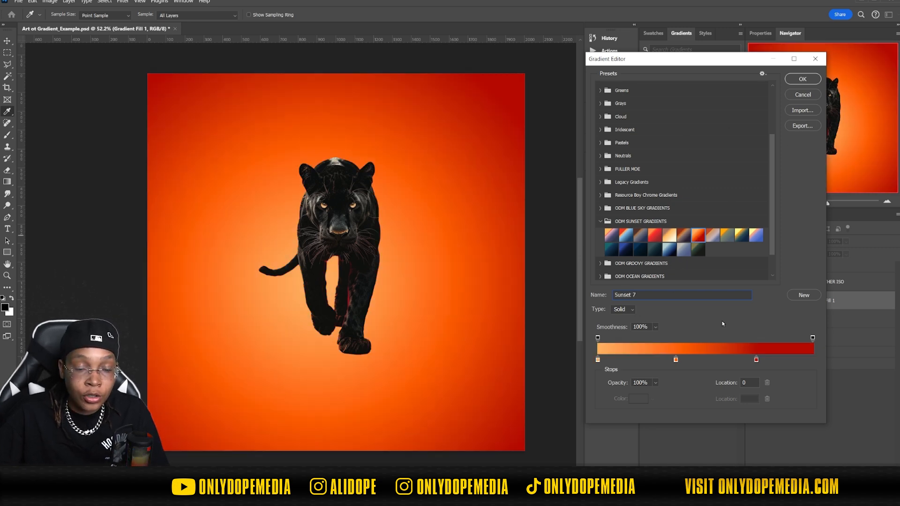
- Shrink the radial gradient on the canvas so its end stop meets the artwork's edge, and shift its outermost and innermost midpoints outward
click(600, 221)
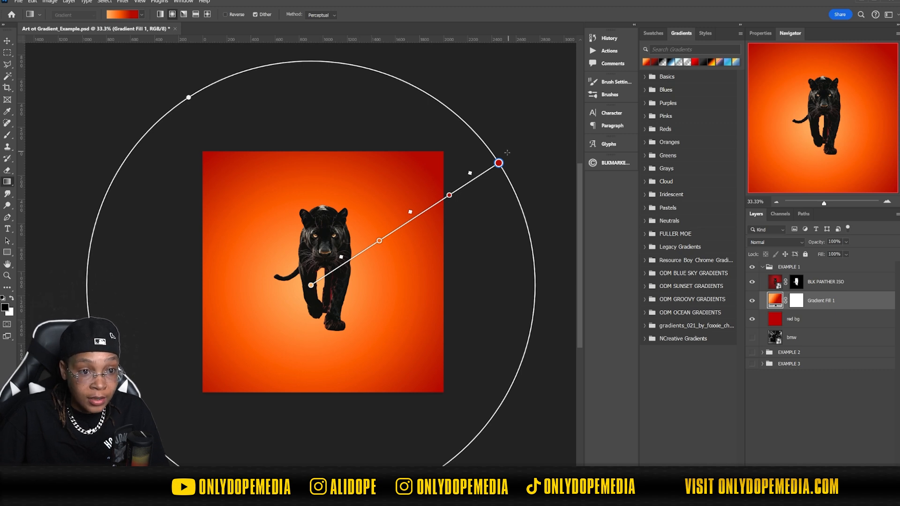
drag(498, 163, 442, 174)
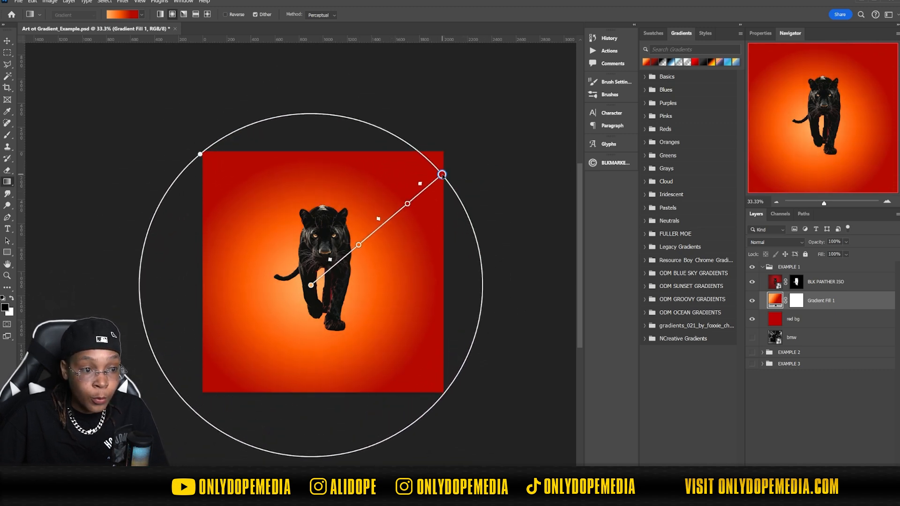
drag(420, 184, 436, 175)
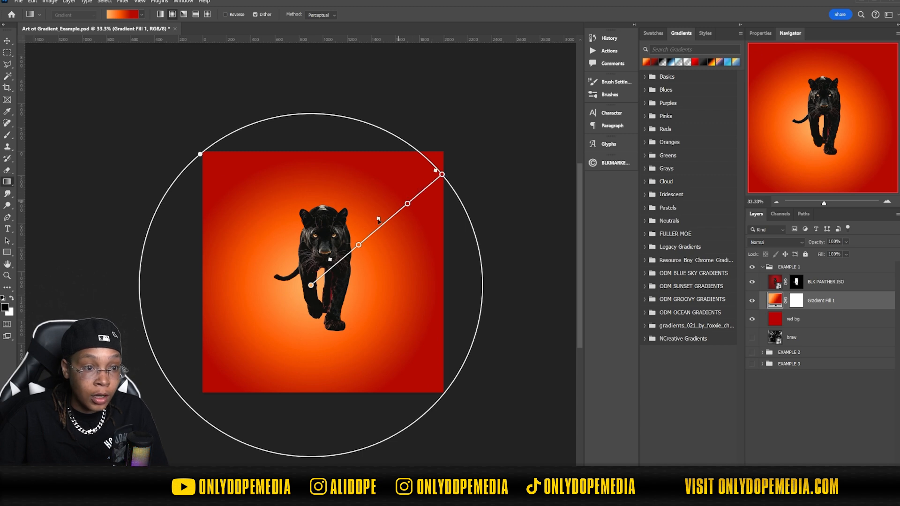
drag(330, 260, 346, 249)
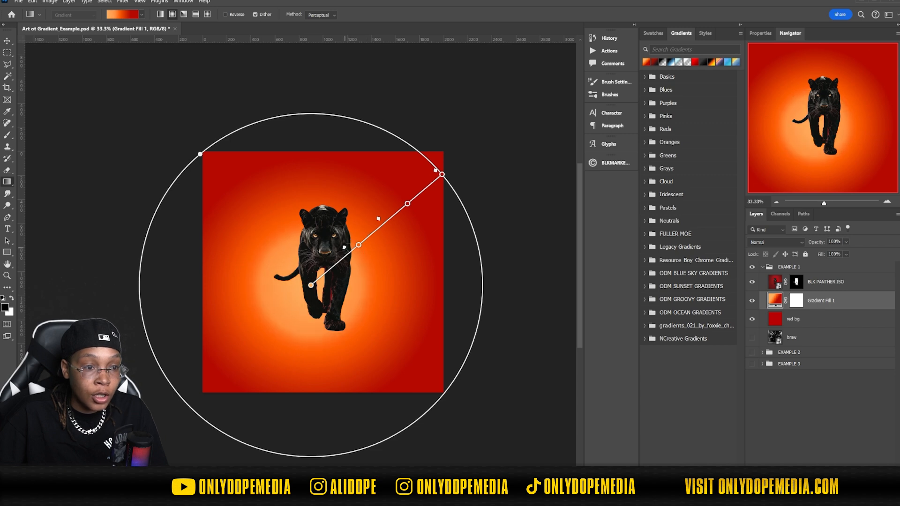
- Try recolouring the gradient's orange middle stop to blue #0ab1ff and lime green #abff0a, and cancel the colour change
double_click(359, 245)
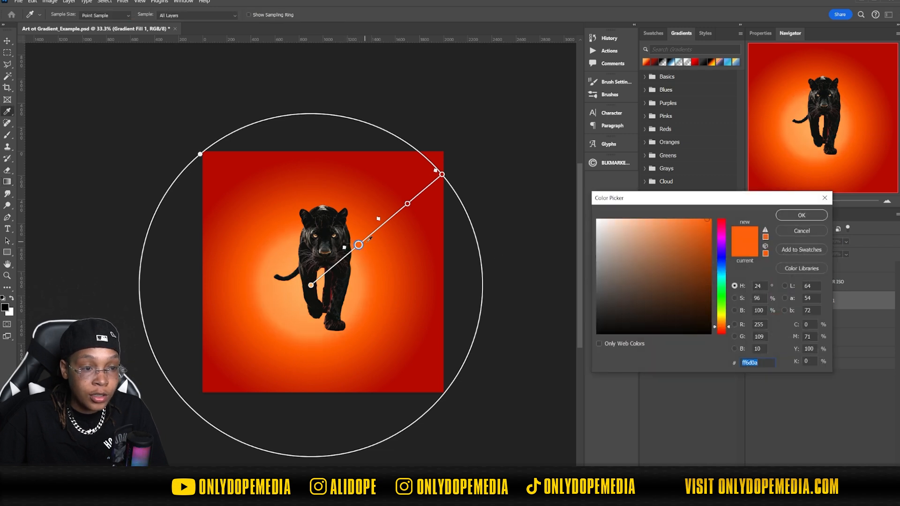
click(718, 270)
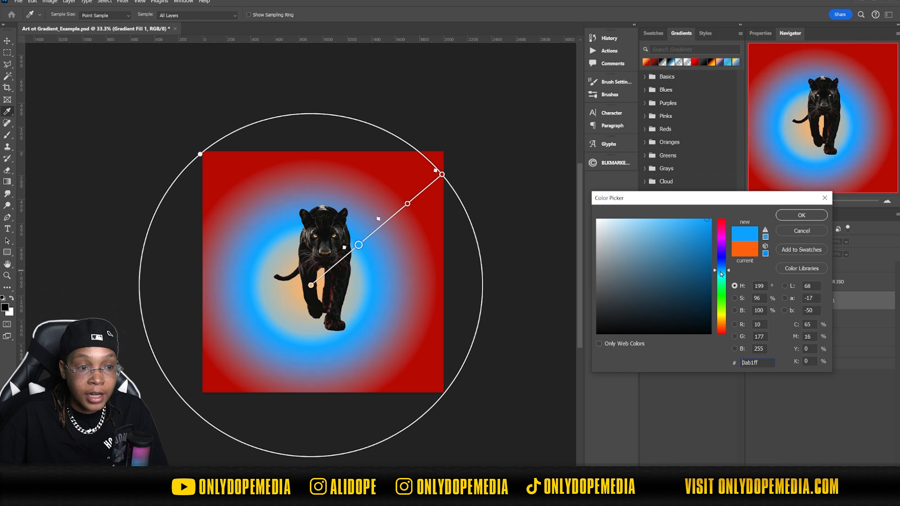
click(716, 287)
drag(717, 290, 717, 311)
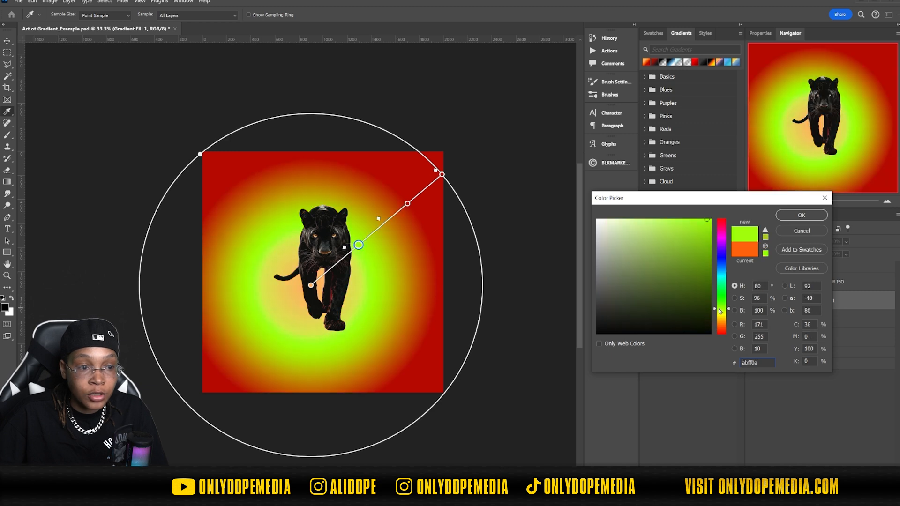
key(Escape)
- Try moving the inner red stop toward the orange one, restore the original wide gradient, and shrink its radius to the artwork's edge
drag(407, 204, 390, 224)
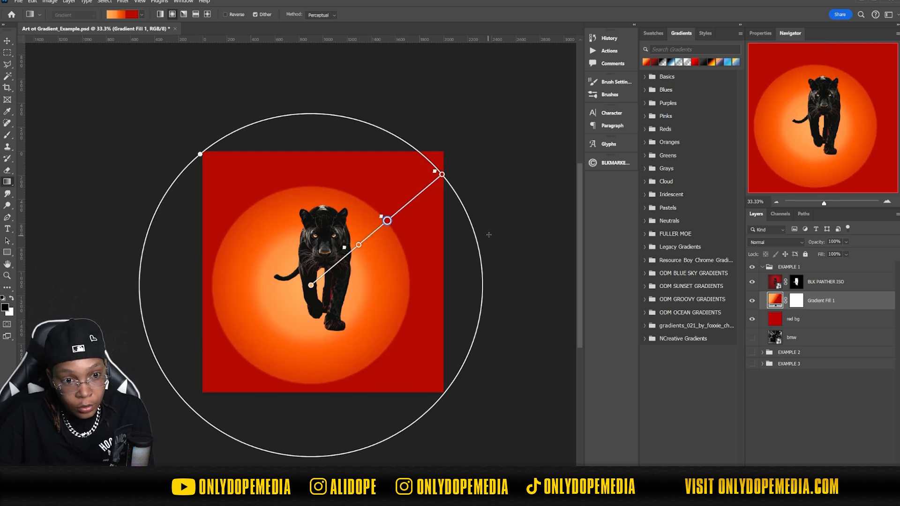
drag(442, 174, 498, 163)
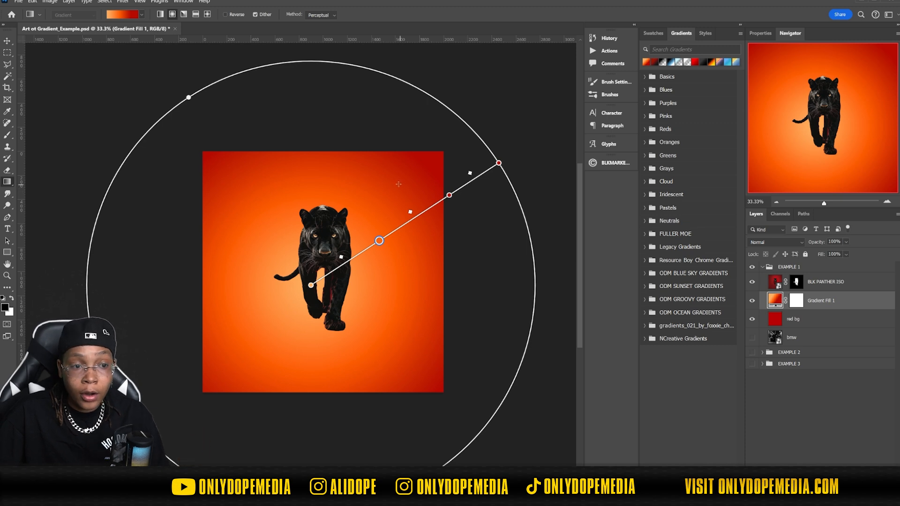
drag(498, 163, 443, 182)
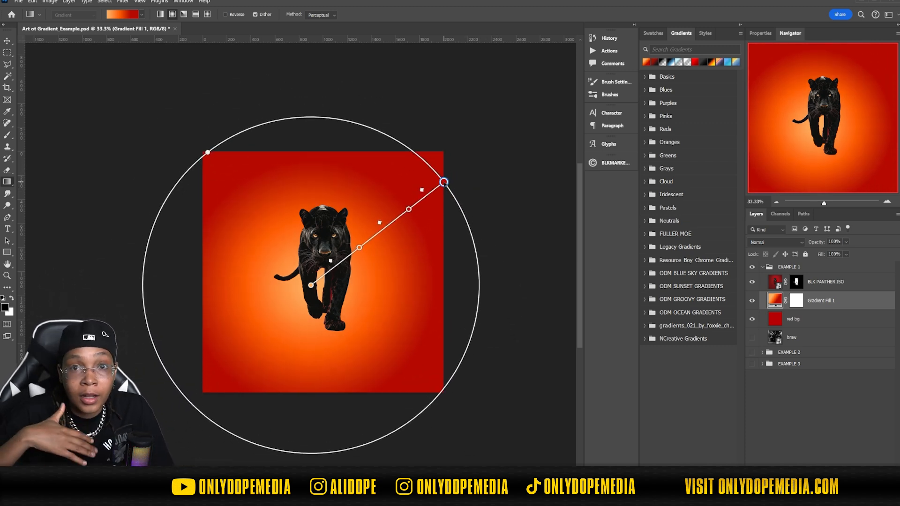